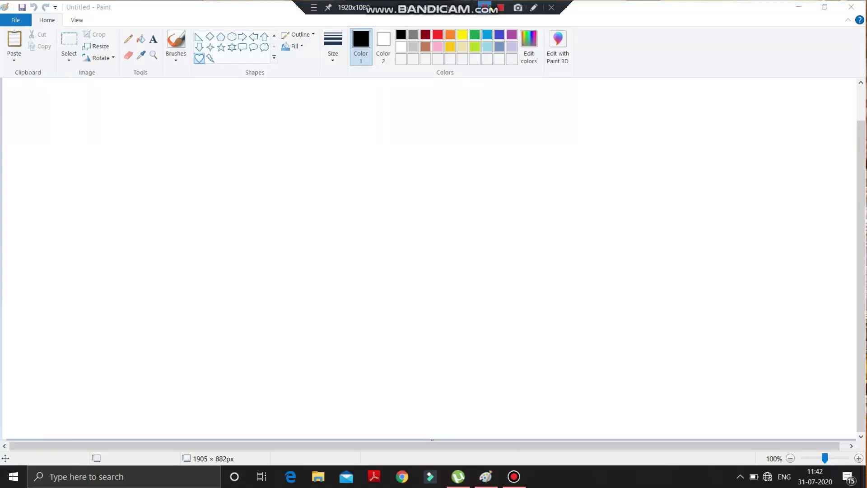
- Draw a red heart outline about 117 × 117 px on the upper part of the blank canvas
{"action": "left_click", "coordinate": [343, 105]}
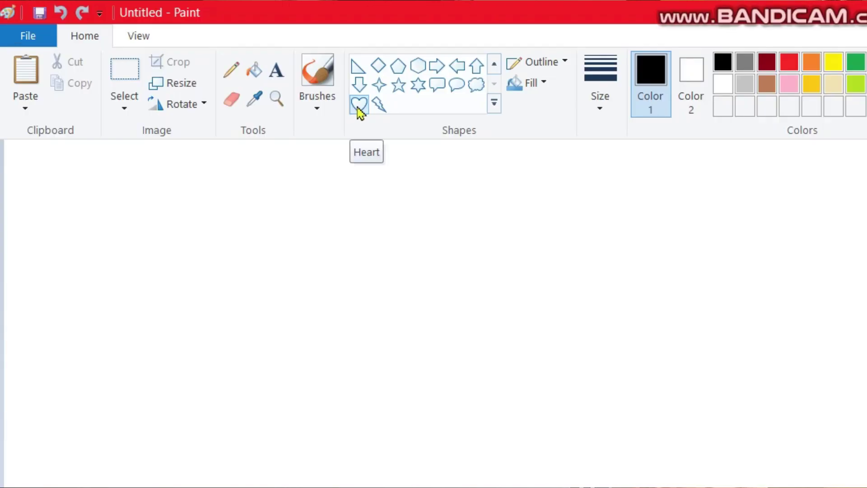
{"action": "left_click", "coordinate": [359, 109]}
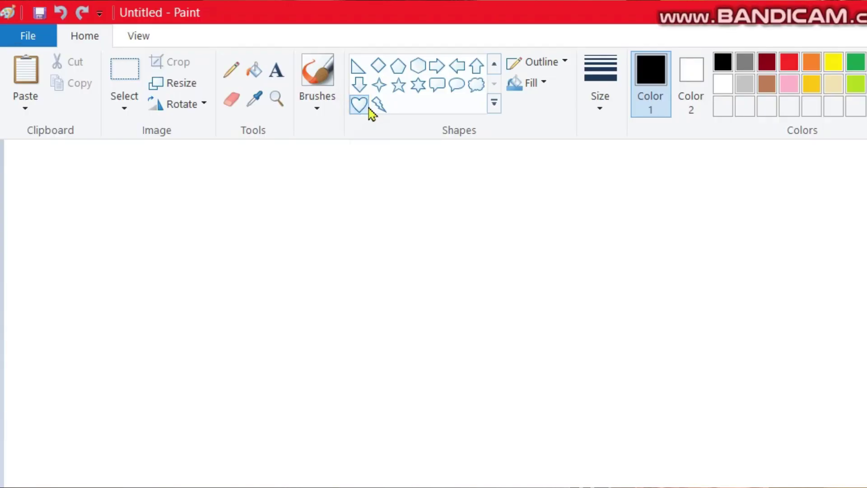
{"action": "left_click_drag", "start_coordinate": [457, 212], "coordinate": [547, 303]}
{"action": "mouse_move", "coordinate": [307, 176]}
{"action": "left_mouse_down"}
{"action": "mouse_move", "coordinate": [329, 194]}
{"action": "mouse_move", "coordinate": [314, 170]}
{"action": "left_mouse_up"}
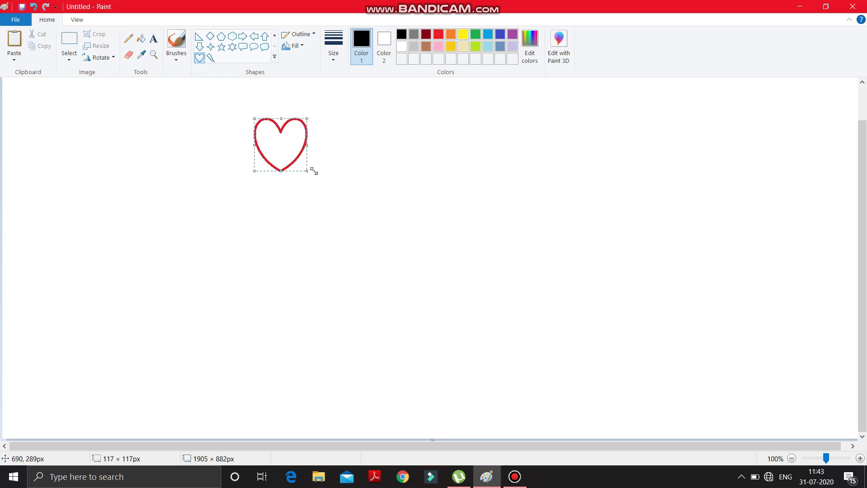
{"action": "left_click", "coordinate": [335, 169]}
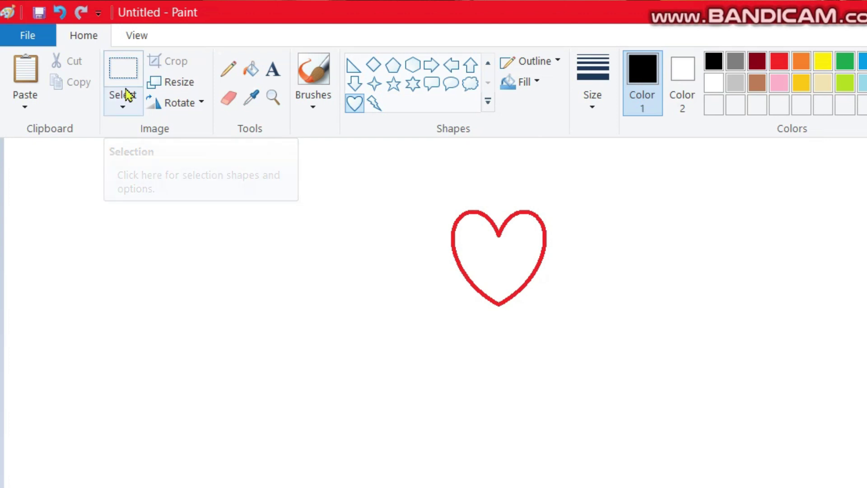
- Turn on transparent selection so white areas around copied shapes do not cover the drawing
{"action": "left_click", "coordinate": [68, 62]}
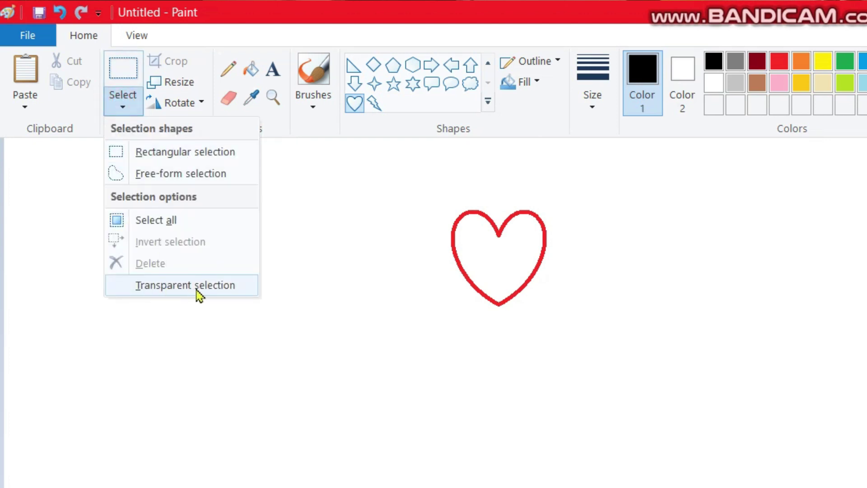
{"action": "left_click", "coordinate": [188, 324]}
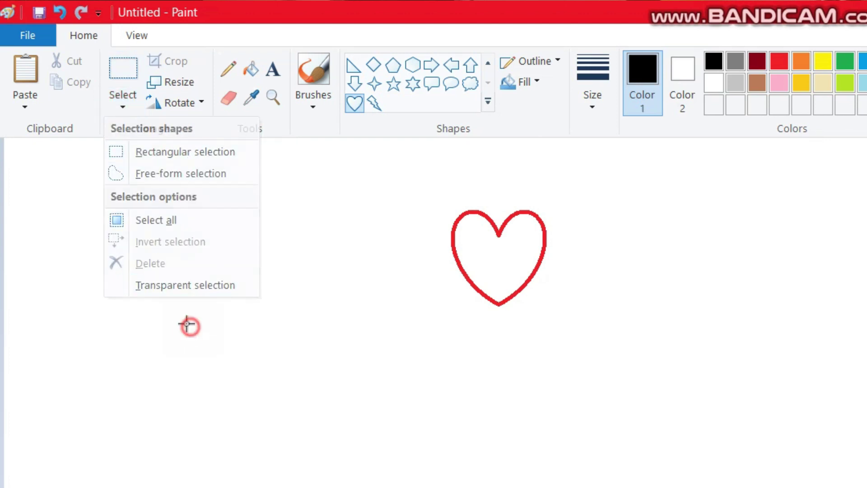
{"action": "left_click", "coordinate": [123, 109]}
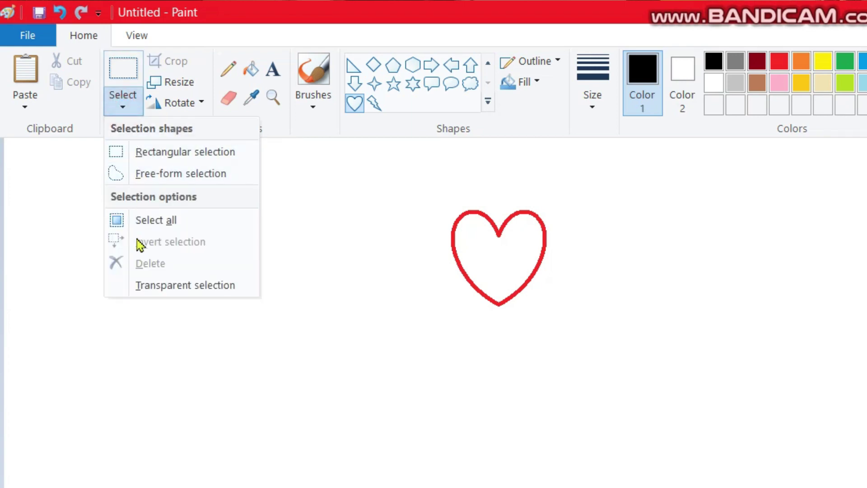
{"action": "left_click", "coordinate": [121, 289]}
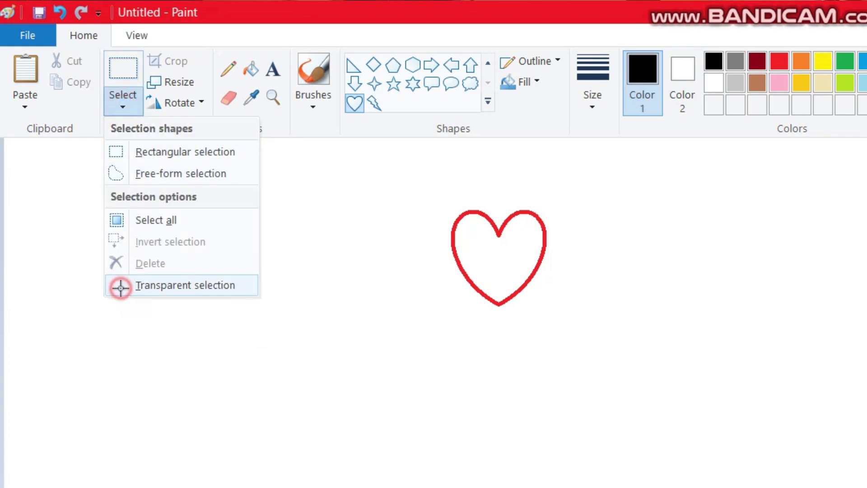
- Select a rectangle of about 198 × 174 px around the heart and copy it
{"action": "left_click", "coordinate": [121, 75]}
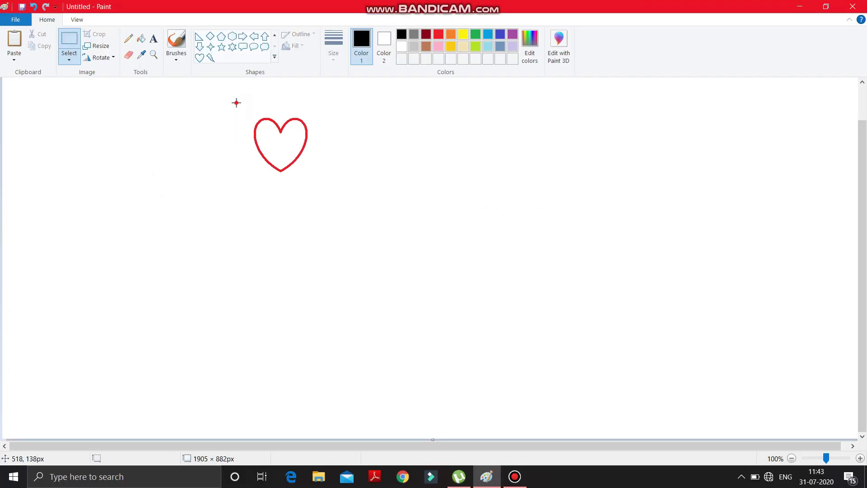
{"action": "left_click_drag", "start_coordinate": [236, 103], "coordinate": [325, 181]}
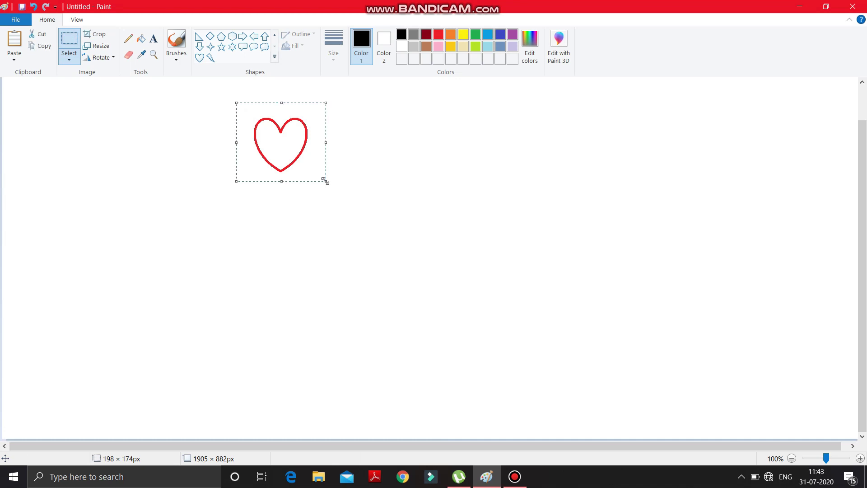
{"action": "right_click", "coordinate": [274, 131]}
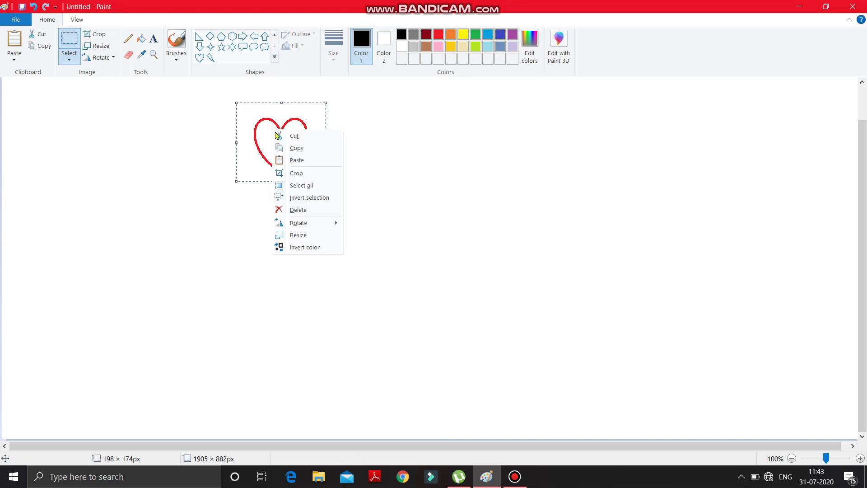
{"action": "left_click", "coordinate": [306, 149]}
- Paste a heart copy, rotated right 90°, as the right petal with its point just below the original heart's tip
{"action": "left_click", "coordinate": [145, 111]}
{"action": "right_click", "coordinate": [146, 113]}
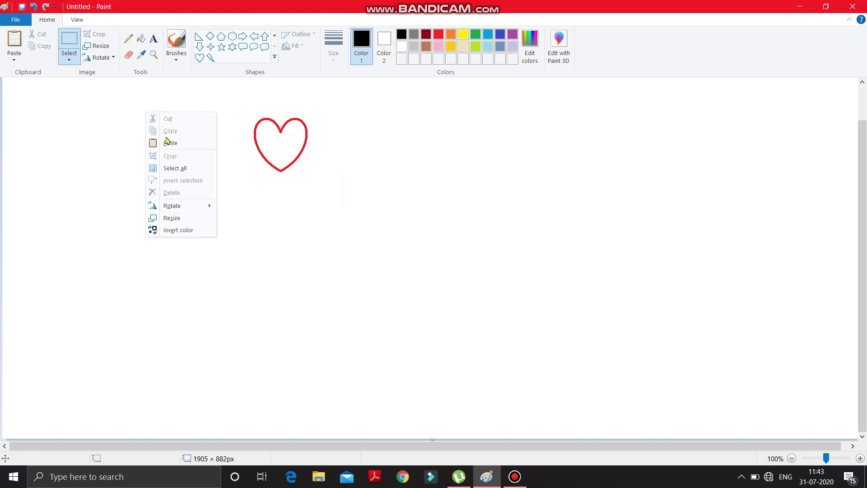
{"action": "left_click", "coordinate": [166, 142]}
{"action": "left_click_drag", "start_coordinate": [42, 138], "coordinate": [196, 251]}
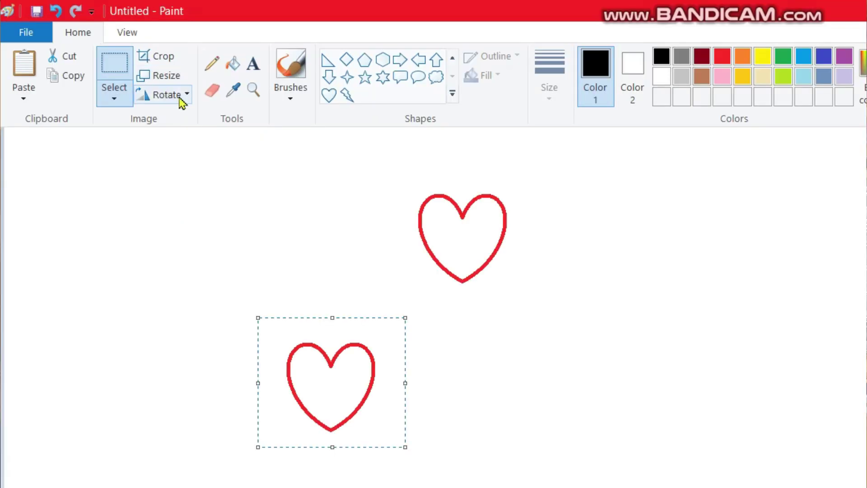
{"action": "left_click", "coordinate": [183, 98]}
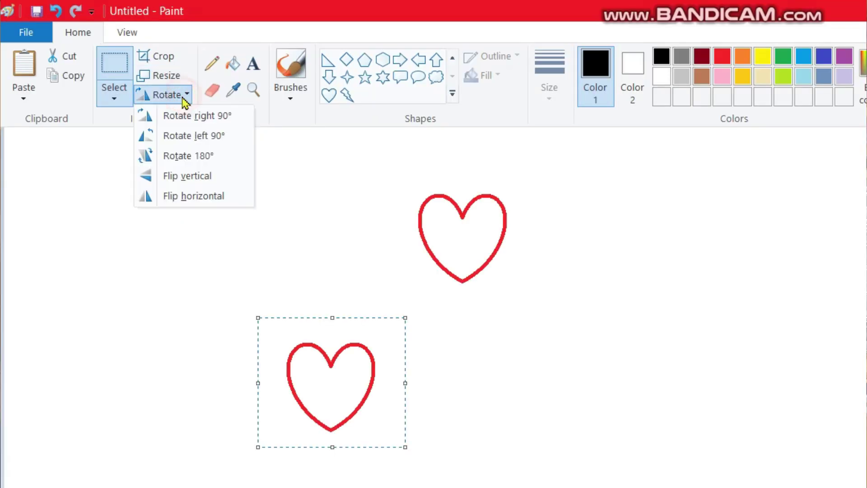
{"action": "left_click", "coordinate": [204, 119]}
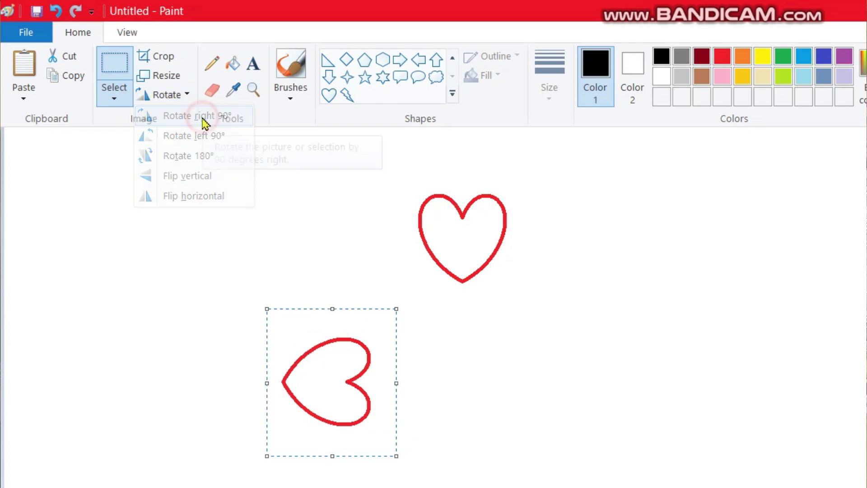
{"action": "left_click_drag", "start_coordinate": [213, 238], "coordinate": [321, 181]}
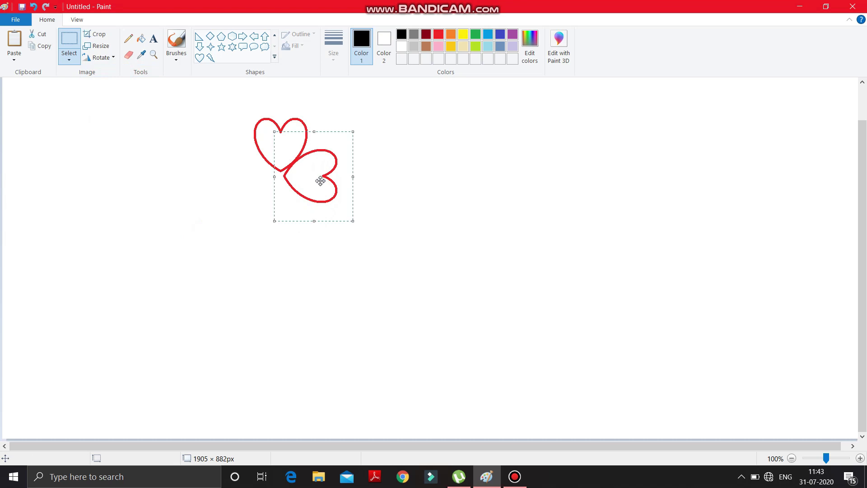
- Paste another heart copy, rotated left 90°, as the left petal with its point facing the right petal's point
{"action": "right_click", "coordinate": [100, 154]}
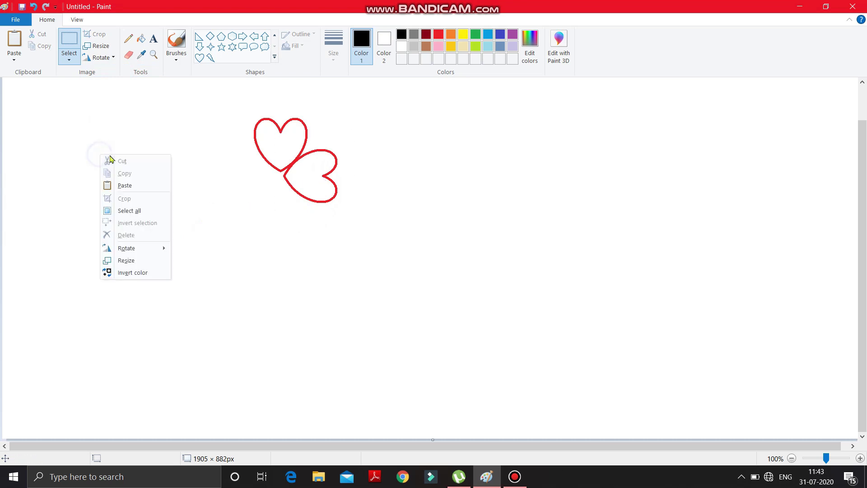
{"action": "right_click", "coordinate": [111, 124]}
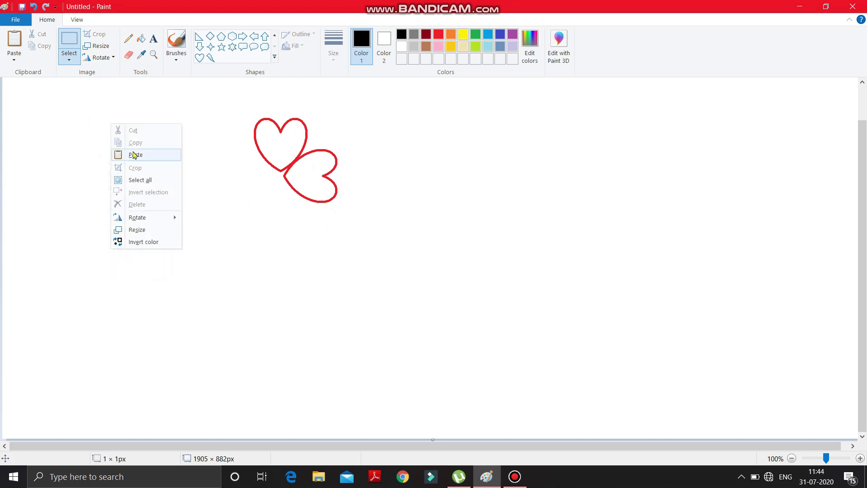
{"action": "left_click", "coordinate": [130, 155]}
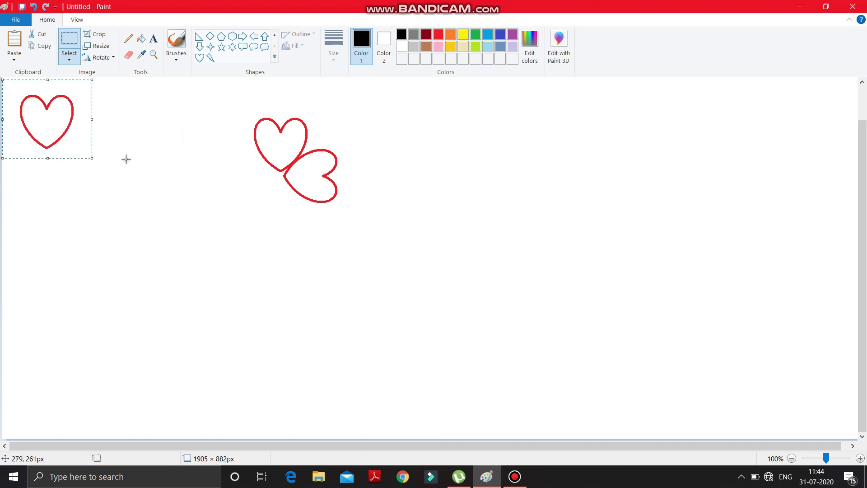
{"action": "left_click_drag", "start_coordinate": [52, 132], "coordinate": [193, 211]}
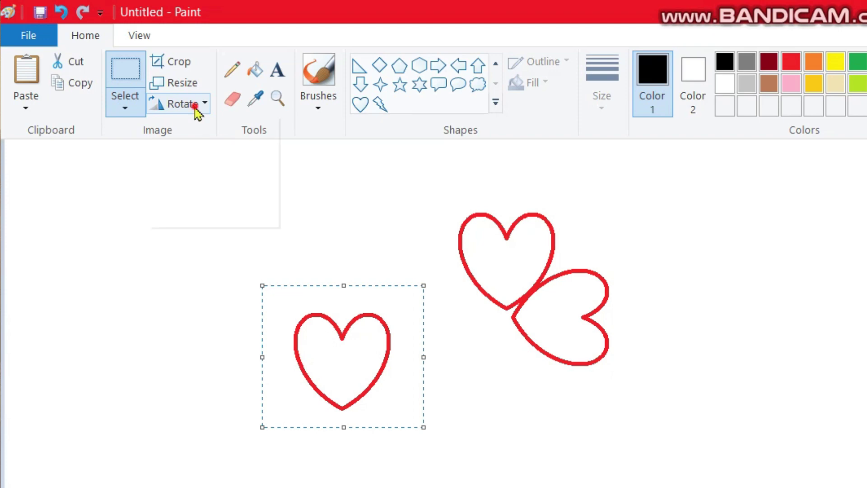
{"action": "left_click", "coordinate": [111, 57]}
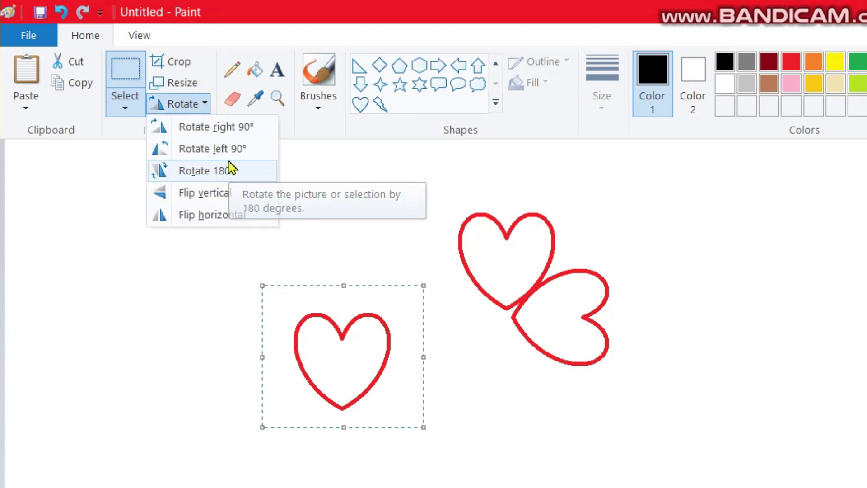
{"action": "left_click", "coordinate": [228, 149]}
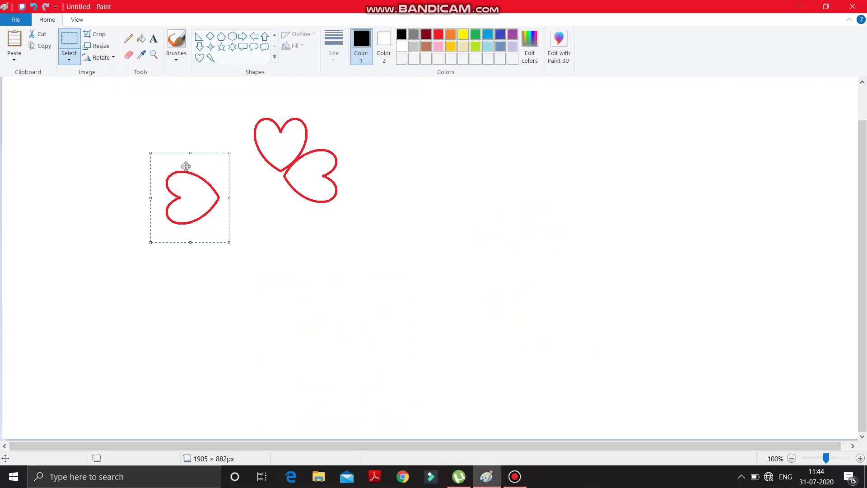
{"action": "left_click_drag", "start_coordinate": [344, 352], "coordinate": [438, 320]}
{"action": "left_click_drag", "start_coordinate": [243, 177], "coordinate": [250, 176]}
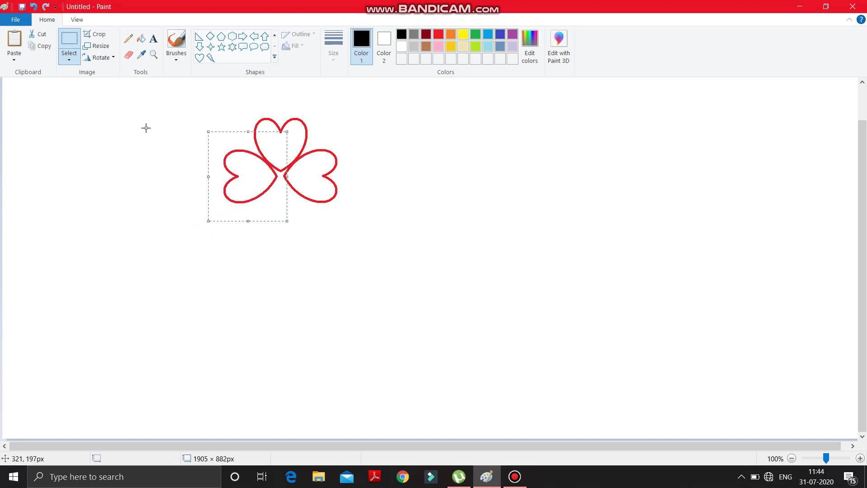
- Paste a third heart copy, rotated 180°, as the bottom petal centred below the original heart to complete the flower
{"action": "right_click", "coordinate": [104, 116]}
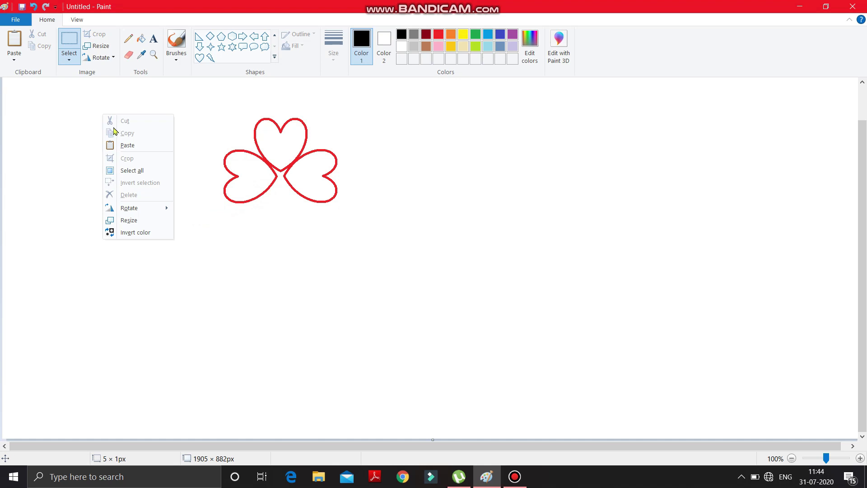
{"action": "left_click", "coordinate": [128, 146]}
{"action": "left_click_drag", "start_coordinate": [56, 130], "coordinate": [164, 227]}
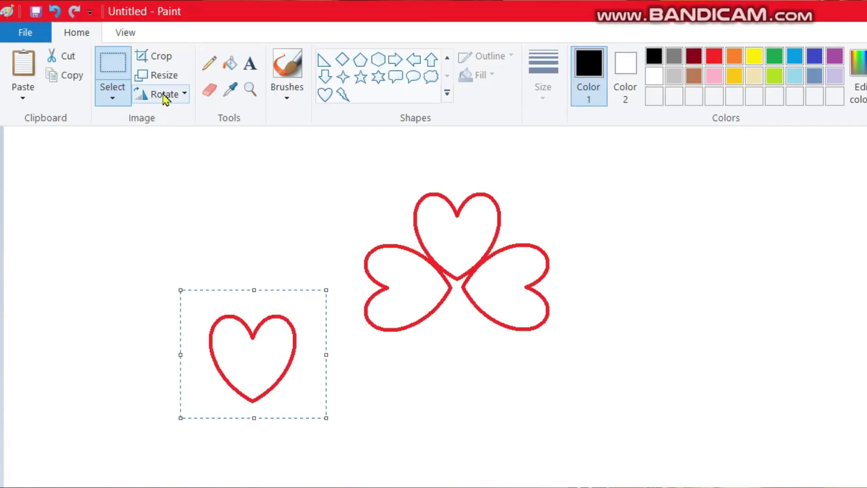
{"action": "left_click", "coordinate": [101, 58]}
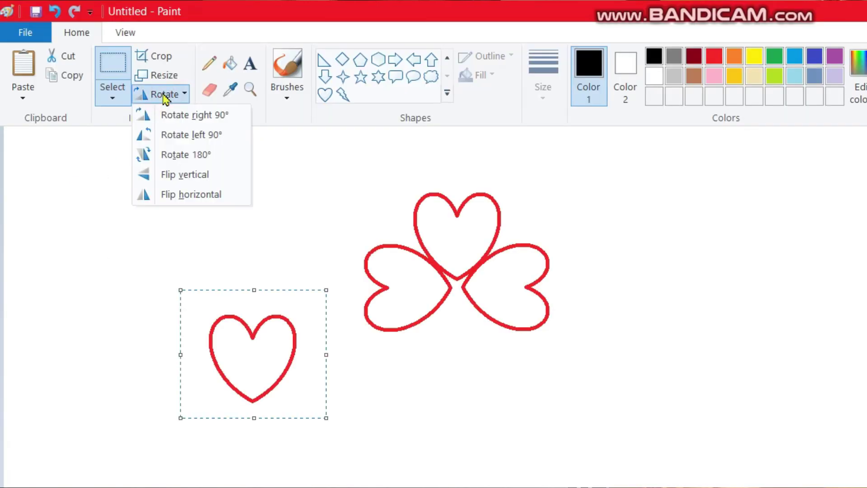
{"action": "left_click", "coordinate": [198, 158]}
{"action": "left_click_drag", "start_coordinate": [245, 357], "coordinate": [445, 347]}
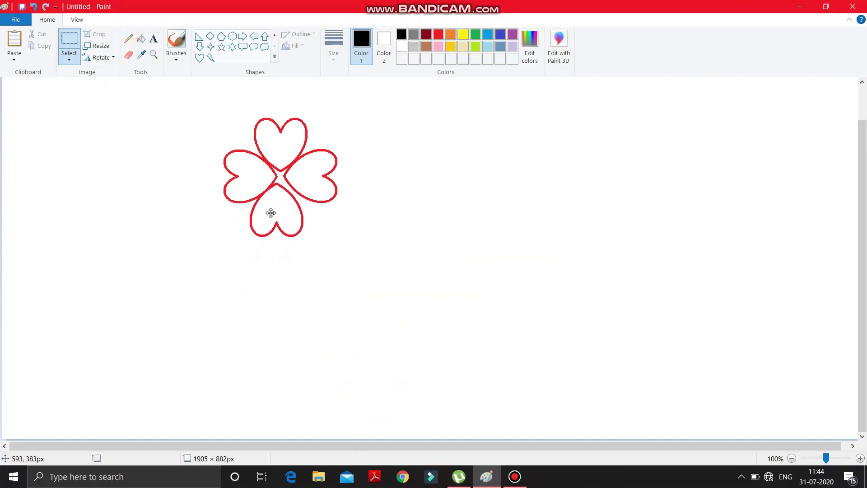
{"action": "left_click_drag", "start_coordinate": [271, 212], "coordinate": [274, 210]}
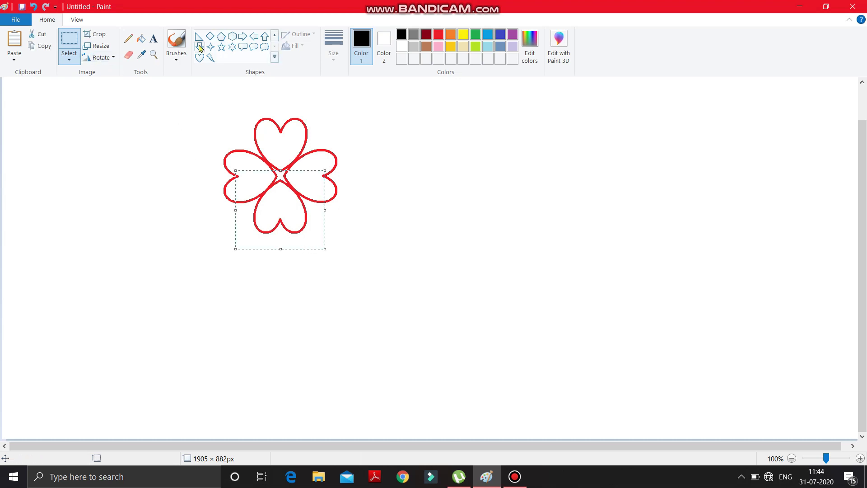
- Fill all four heart petals and the small gap at the flower's centre with red
{"action": "left_click", "coordinate": [141, 40]}
{"action": "left_click", "coordinate": [438, 34]}
{"action": "left_click", "coordinate": [276, 135]}
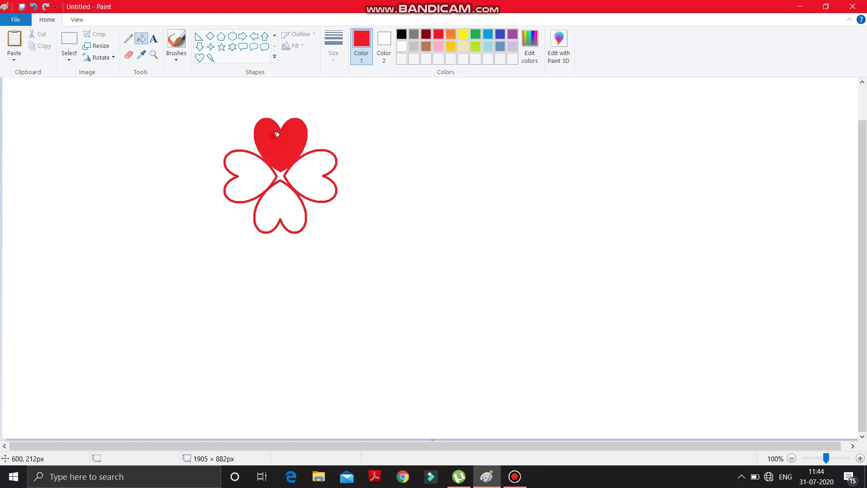
{"action": "left_click", "coordinate": [260, 165]}
{"action": "left_click", "coordinate": [285, 200]}
{"action": "left_click", "coordinate": [312, 187]}
{"action": "left_click", "coordinate": [282, 176]}
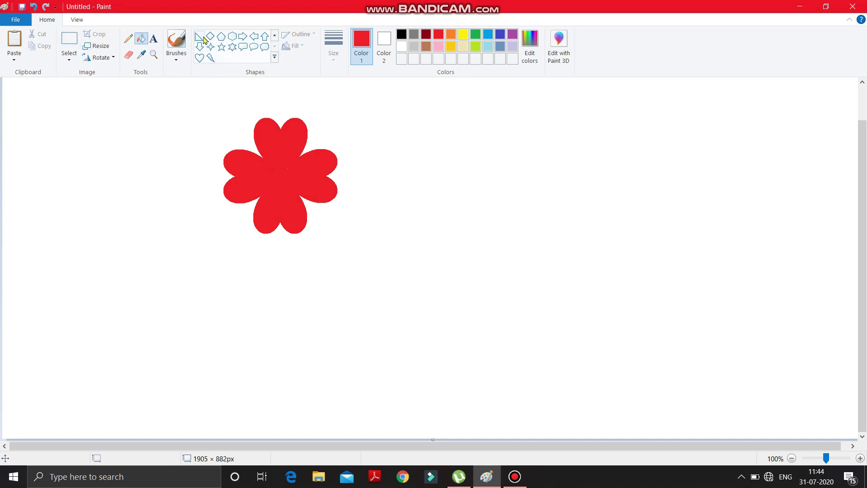
- Draw a small red-outlined circle on the empty canvas left of the flower and fill it with yellow
{"action": "left_click", "coordinate": [275, 37]}
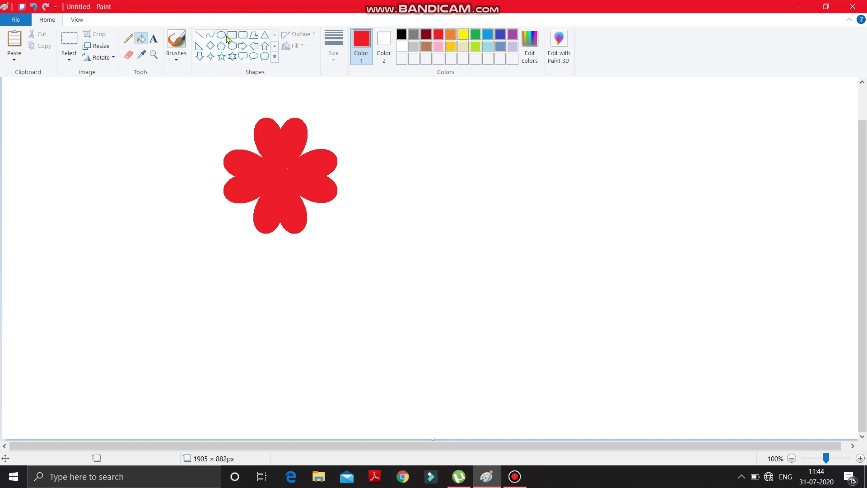
{"action": "left_click", "coordinate": [221, 35]}
{"action": "left_click_drag", "start_coordinate": [119, 167], "coordinate": [176, 230]}
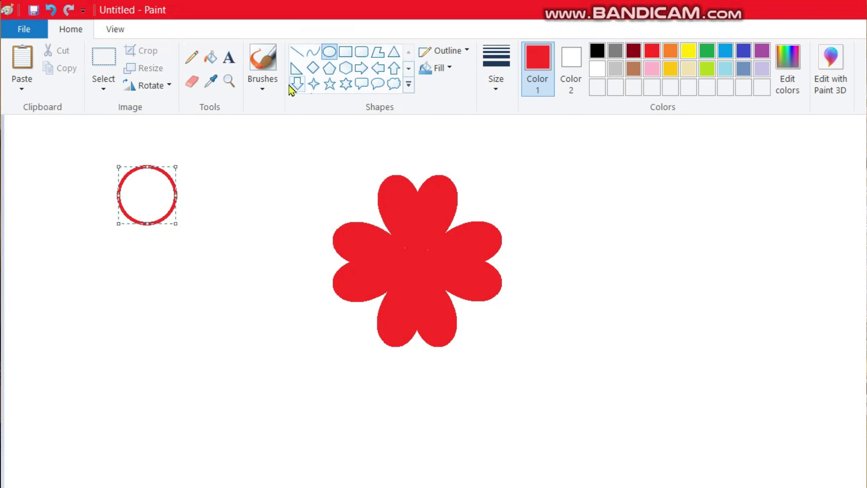
{"action": "left_click", "coordinate": [210, 57]}
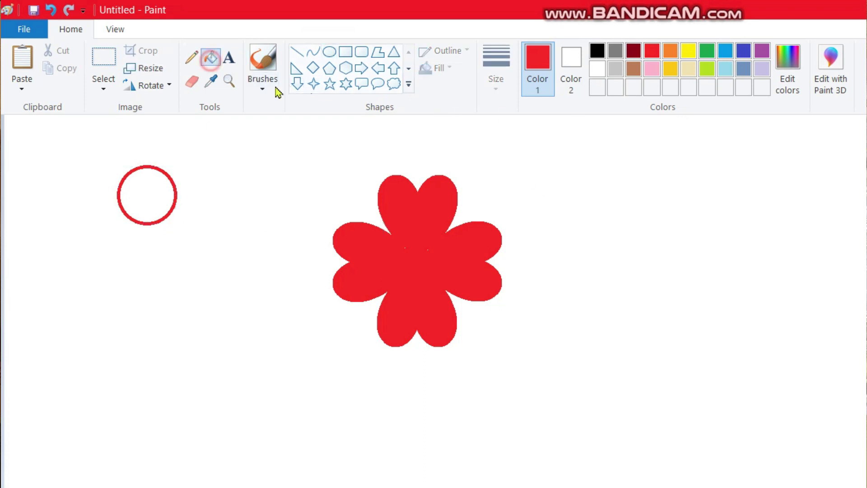
{"action": "left_click", "coordinate": [689, 52]}
{"action": "left_click", "coordinate": [157, 205]}
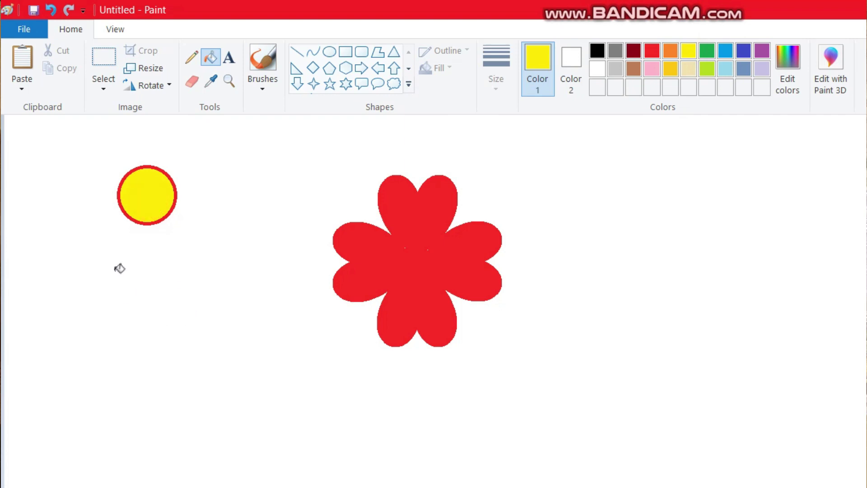
- Select the yellow circle beside the flower and move it onto the centre of the four petals
{"action": "left_click", "coordinate": [103, 57]}
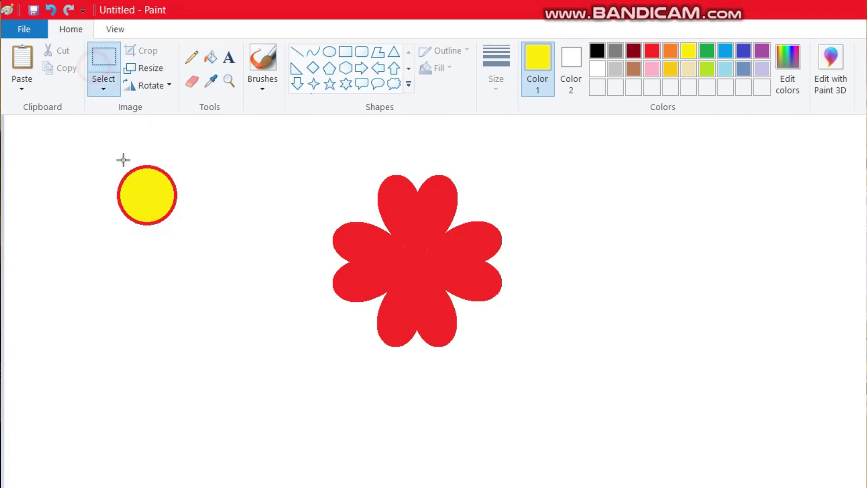
{"action": "left_click_drag", "start_coordinate": [98, 156], "coordinate": [202, 256]}
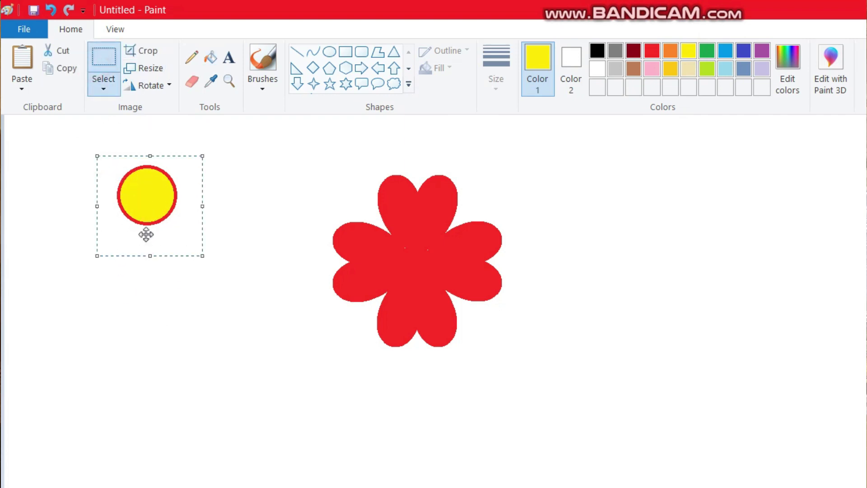
{"action": "left_click_drag", "start_coordinate": [145, 194], "coordinate": [417, 263]}
{"action": "left_click", "coordinate": [510, 443]}
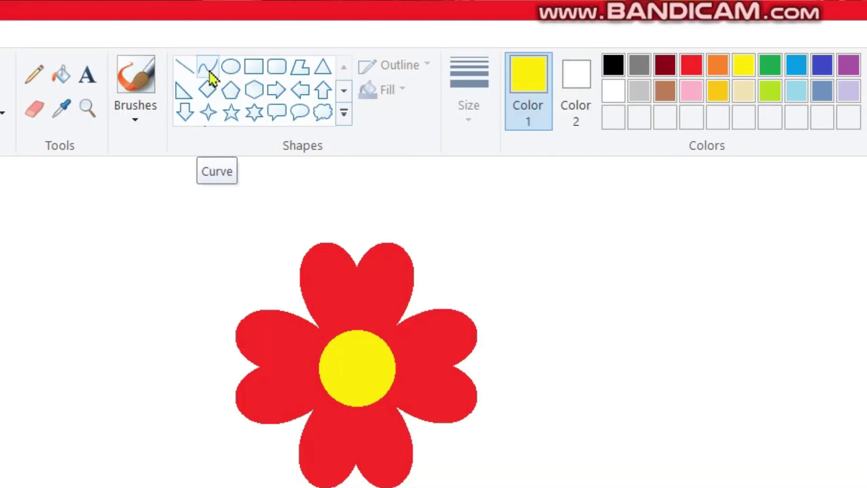
- Draw a green S-curved stem in the thickest line size, running down from the notch of the bottom petal
{"action": "left_click", "coordinate": [210, 72]}
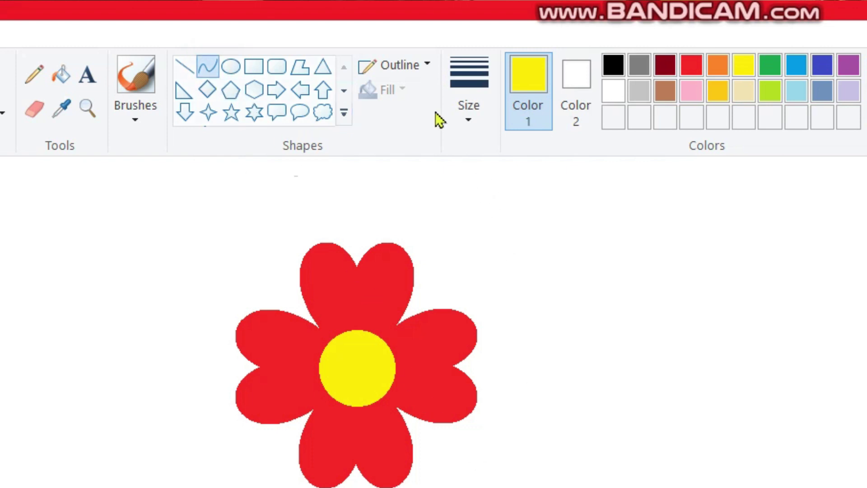
{"action": "left_click", "coordinate": [462, 121]}
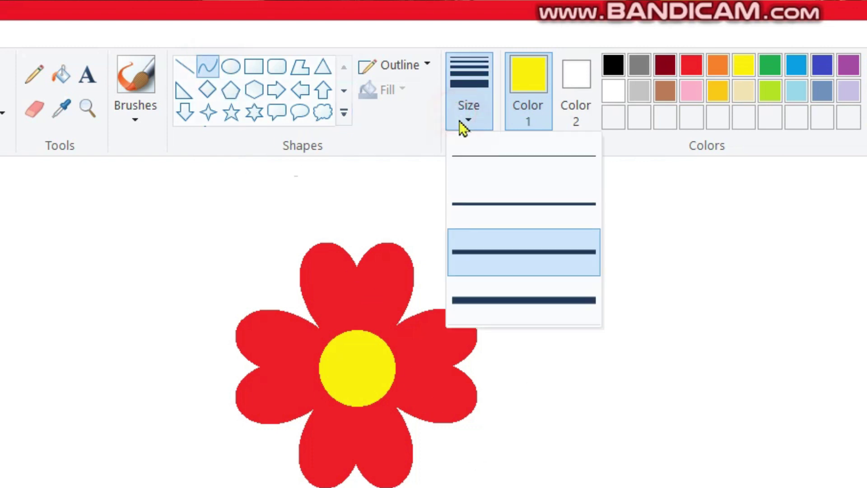
{"action": "left_click", "coordinate": [490, 300]}
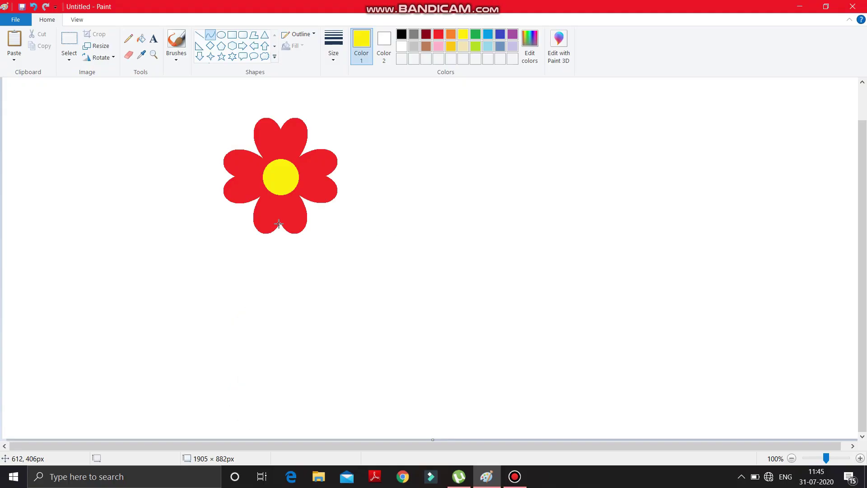
{"action": "left_click", "coordinate": [476, 34]}
{"action": "left_click_drag", "start_coordinate": [280, 228], "coordinate": [273, 326]}
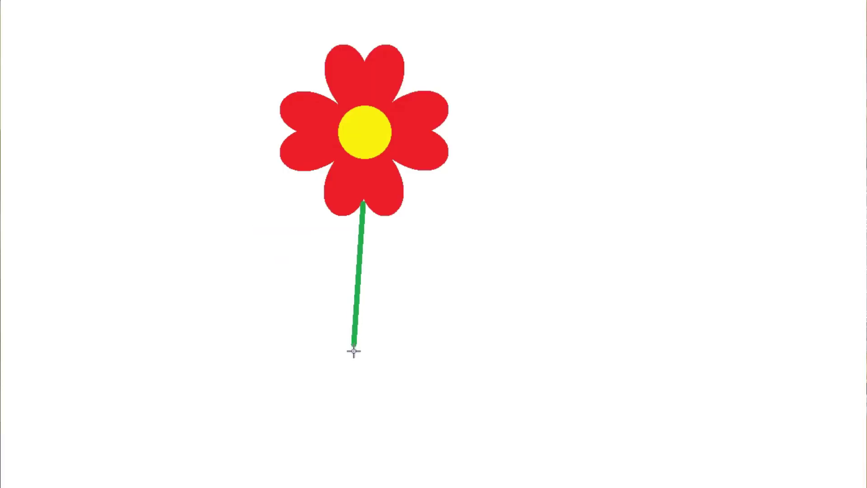
{"action": "left_click_drag", "start_coordinate": [354, 351], "coordinate": [381, 473]}
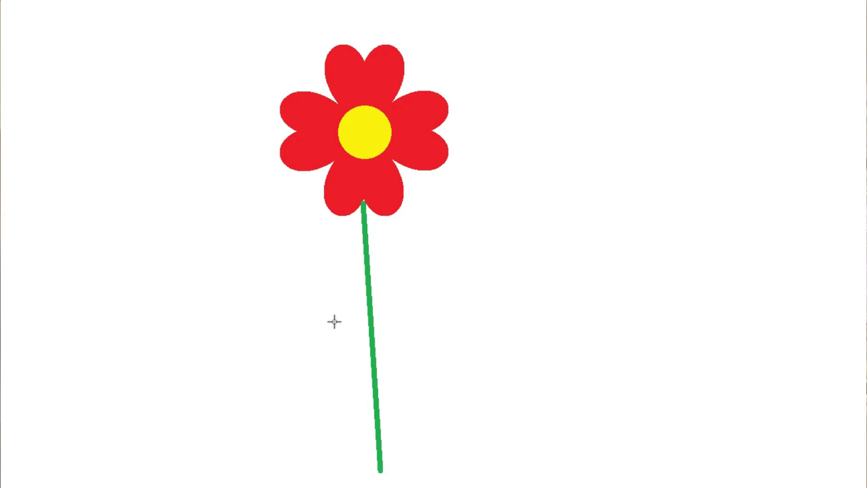
{"action": "left_click_drag", "start_coordinate": [331, 321], "coordinate": [349, 449]}
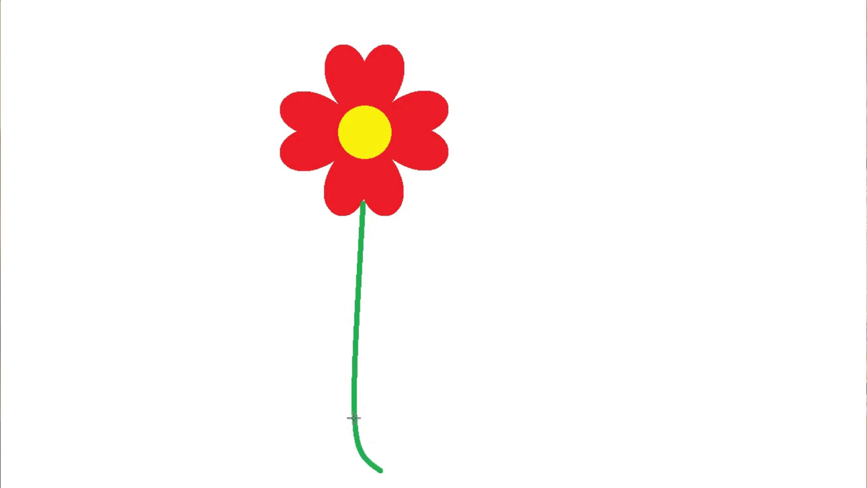
{"action": "left_click_drag", "start_coordinate": [379, 293], "coordinate": [375, 383]}
{"action": "left_click", "coordinate": [469, 331]}
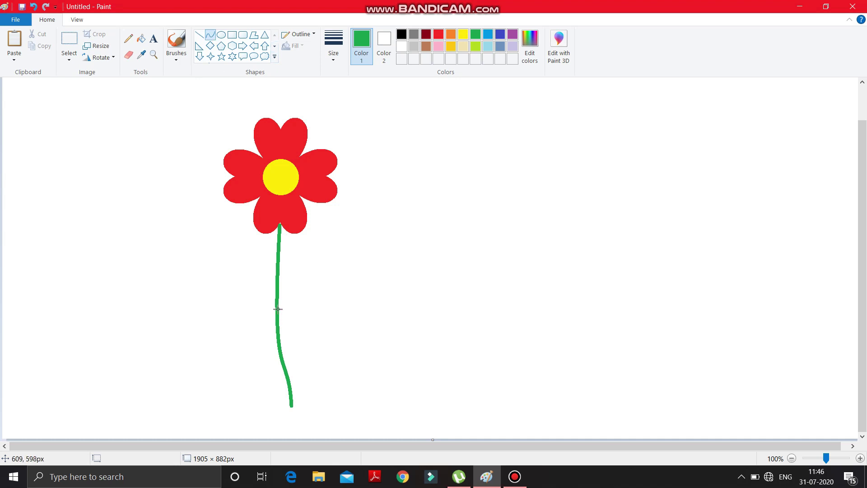
- Draw a green curve from the middle of the stem up to the right as the midrib of a leaf
{"action": "left_click_drag", "start_coordinate": [277, 308], "coordinate": [406, 258]}
{"action": "left_click_drag", "start_coordinate": [518, 296], "coordinate": [534, 289]}
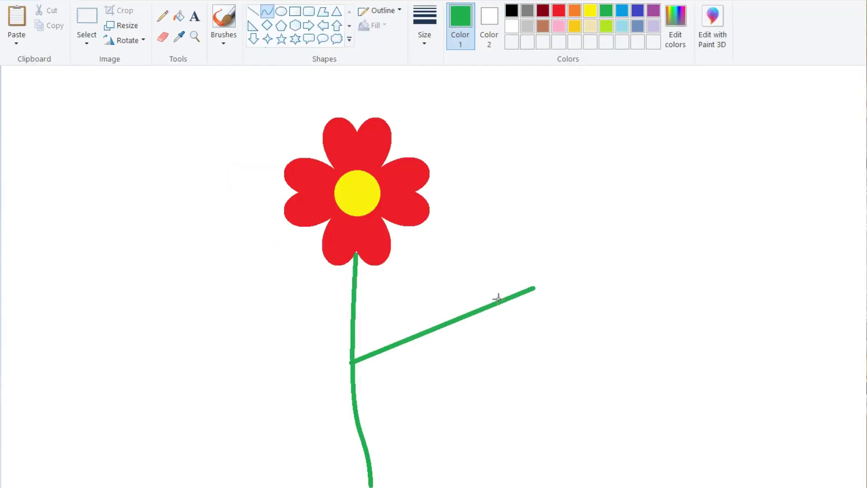
{"action": "left_click", "coordinate": [428, 316]}
{"action": "left_click_drag", "start_coordinate": [438, 311], "coordinate": [477, 291]}
{"action": "left_click", "coordinate": [406, 385]}
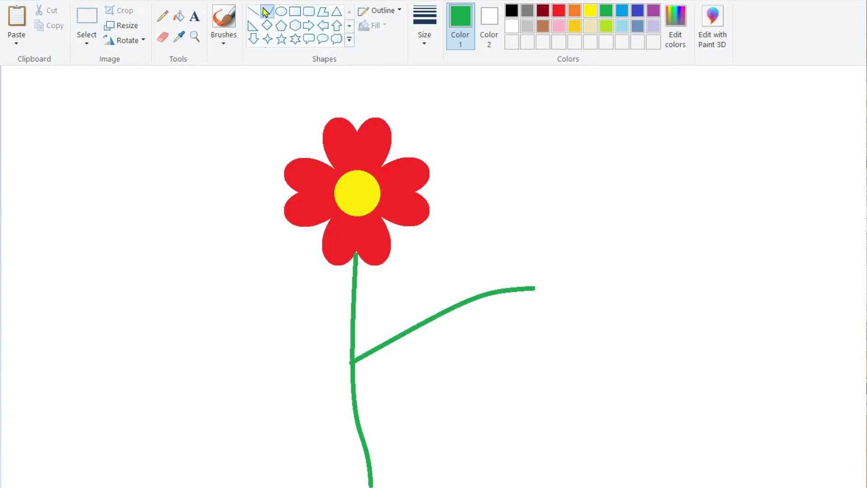
- Draw green curves bowed above and below the midrib, joining its two ends, to outline the right leaf
{"action": "left_click_drag", "start_coordinate": [354, 361], "coordinate": [533, 287]}
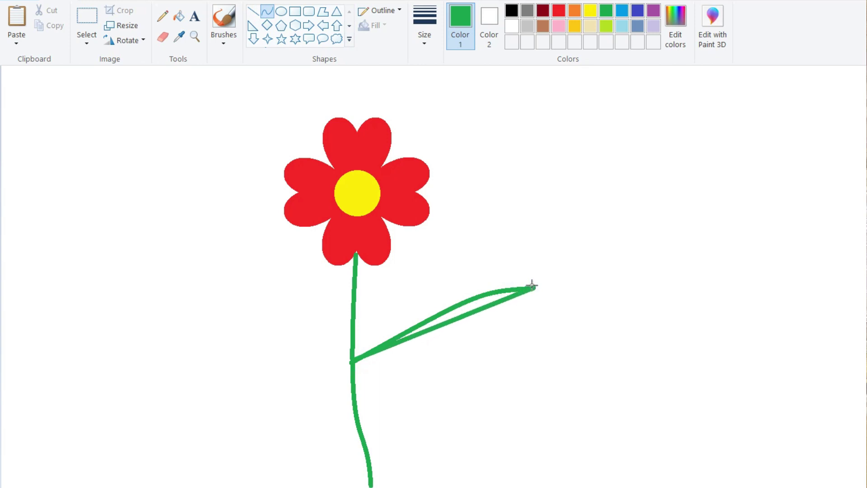
{"action": "left_click", "coordinate": [442, 278]}
{"action": "left_click_drag", "start_coordinate": [442, 278], "coordinate": [435, 271]}
{"action": "left_click", "coordinate": [436, 271]}
{"action": "left_click", "coordinate": [427, 394]}
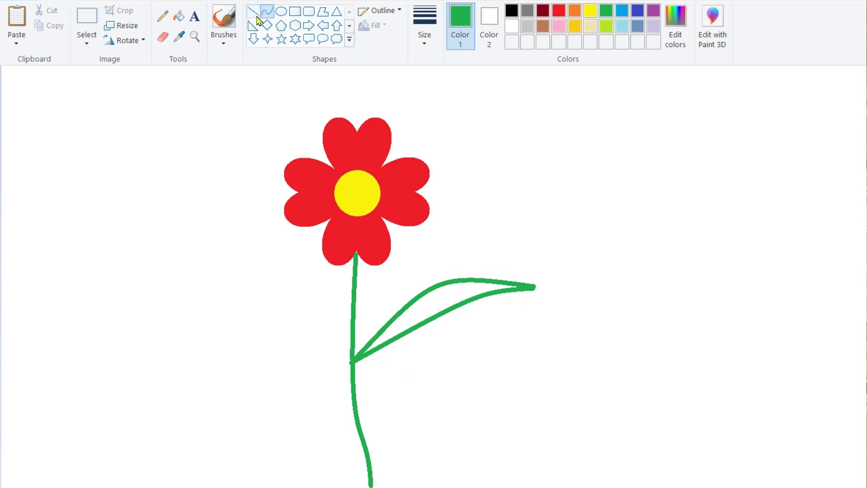
{"action": "left_click_drag", "start_coordinate": [354, 361], "coordinate": [534, 286]}
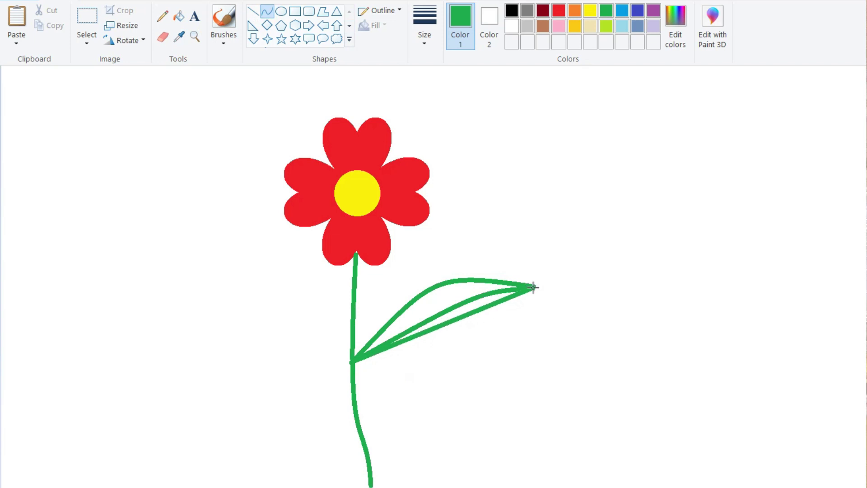
{"action": "left_click", "coordinate": [482, 335]}
{"action": "left_click_drag", "start_coordinate": [482, 335], "coordinate": [447, 349]}
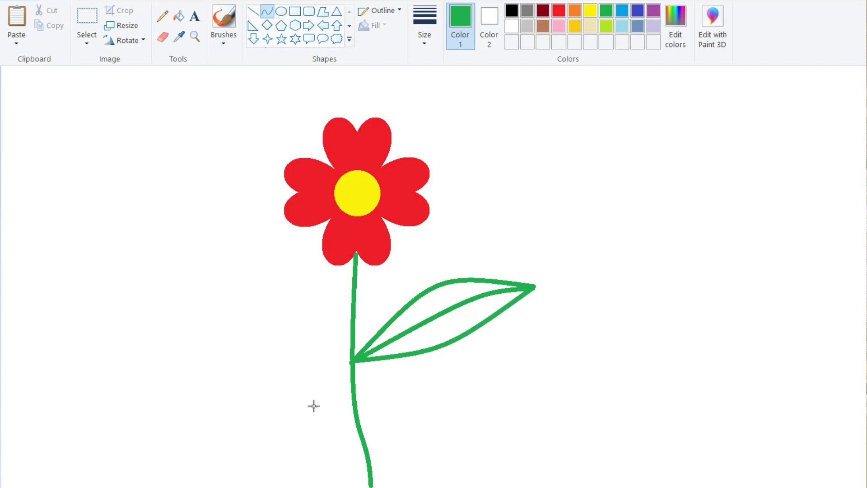
- Draw slanted straight green veins from the midrib to both edges of the right leaf, and erase the stray dot beneath it
{"action": "left_click", "coordinate": [253, 10]}
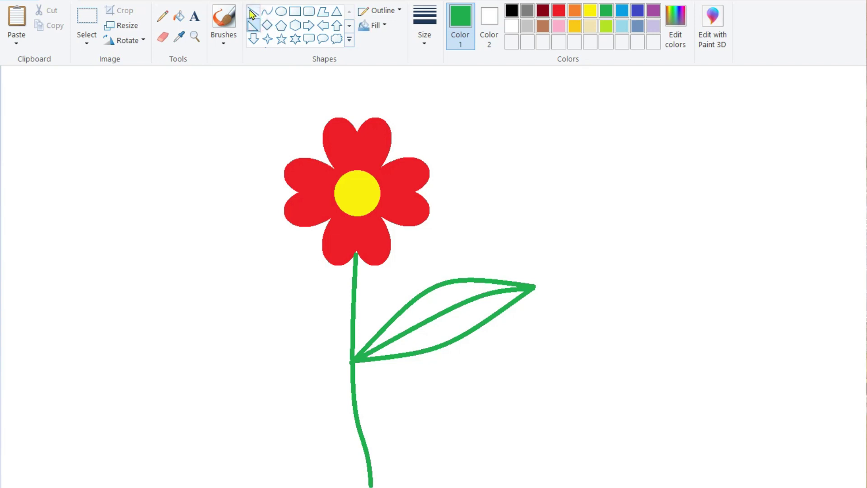
{"action": "left_click", "coordinate": [477, 296]}
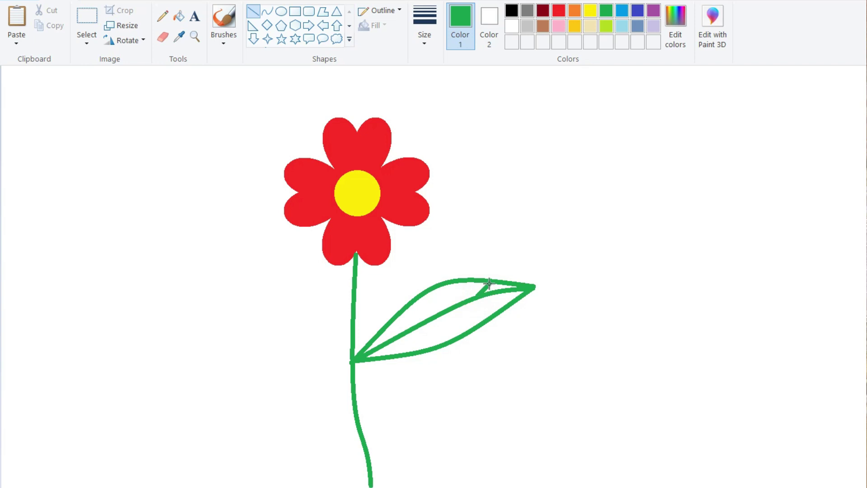
{"action": "left_click_drag", "start_coordinate": [490, 283], "coordinate": [490, 283]}
{"action": "left_click", "coordinate": [527, 303]}
{"action": "left_click_drag", "start_coordinate": [467, 301], "coordinate": [510, 302]}
{"action": "left_click_drag", "start_coordinate": [455, 305], "coordinate": [471, 282]}
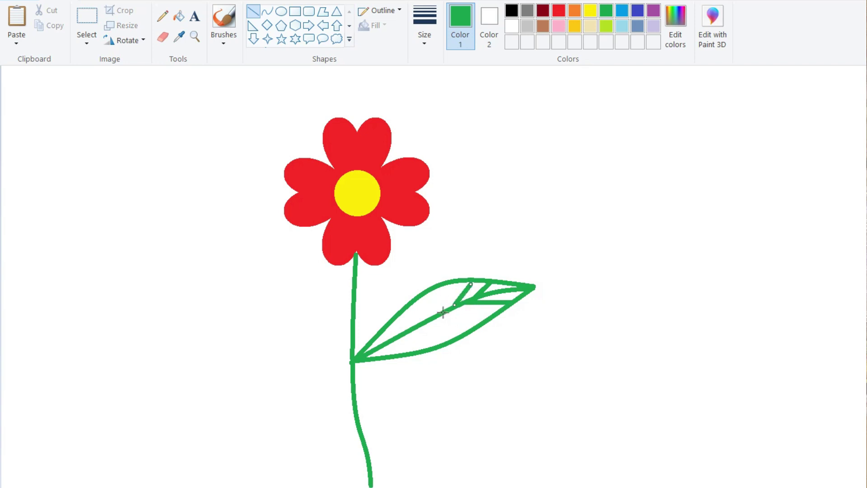
{"action": "left_click_drag", "start_coordinate": [441, 312], "coordinate": [487, 319]}
{"action": "left_click_drag", "start_coordinate": [430, 317], "coordinate": [455, 283]}
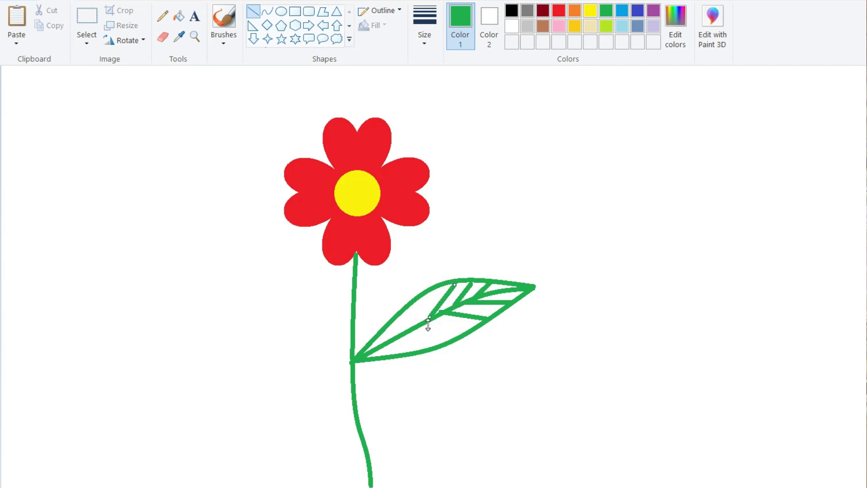
{"action": "left_click_drag", "start_coordinate": [422, 318], "coordinate": [430, 317]}
{"action": "left_click", "coordinate": [461, 345]}
{"action": "left_click_drag", "start_coordinate": [422, 324], "coordinate": [467, 333]}
{"action": "left_click_drag", "start_coordinate": [411, 330], "coordinate": [429, 290]}
{"action": "left_click", "coordinate": [421, 343]}
{"action": "left_click_drag", "start_coordinate": [403, 334], "coordinate": [442, 344]}
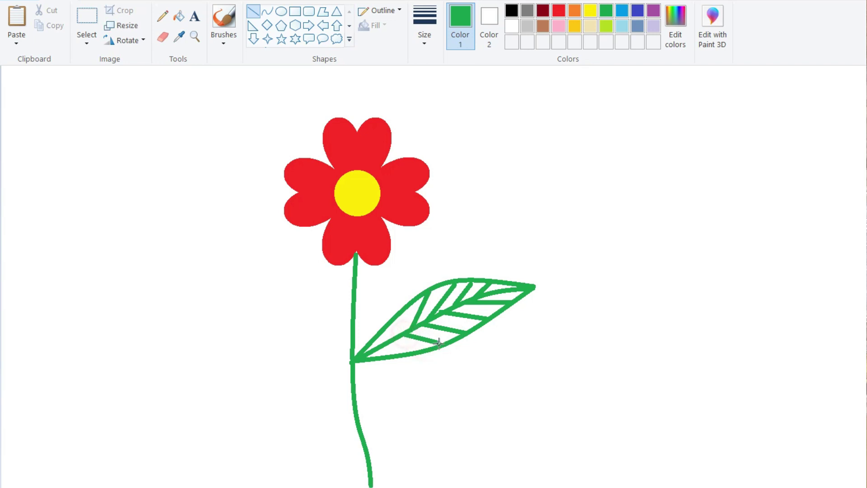
{"action": "left_click", "coordinate": [391, 335]}
{"action": "left_click_drag", "start_coordinate": [393, 337], "coordinate": [404, 311]}
{"action": "left_click", "coordinate": [391, 349]}
{"action": "left_click_drag", "start_coordinate": [386, 344], "coordinate": [413, 352]}
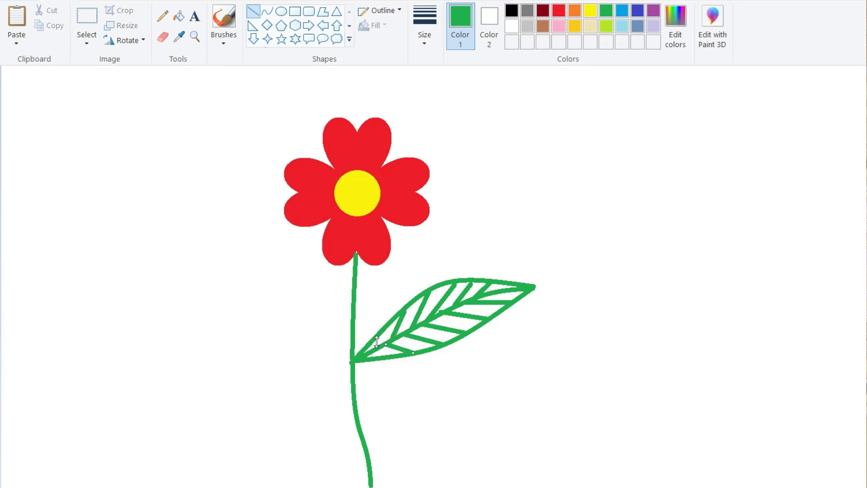
{"action": "left_click", "coordinate": [395, 367]}
{"action": "left_click", "coordinate": [378, 347]}
{"action": "left_click_drag", "start_coordinate": [383, 331], "coordinate": [386, 329]}
{"action": "left_click", "coordinate": [435, 404]}
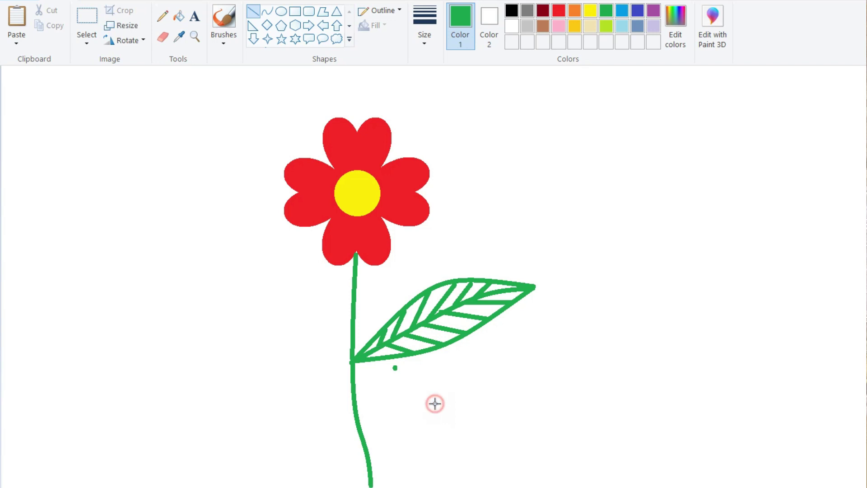
{"action": "left_click", "coordinate": [163, 36]}
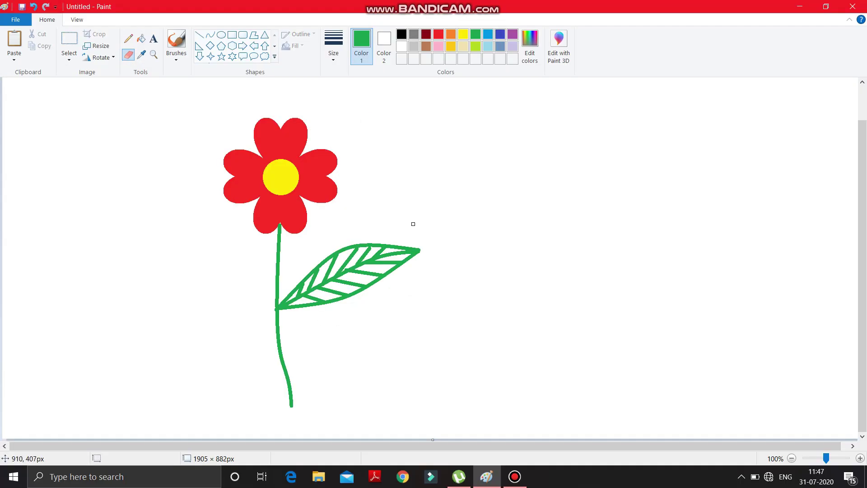
- Mix a darker custom green (Red 23, Green 125, Blue 54) and fill all sections between the right leaf's veins with it
{"action": "left_click", "coordinate": [141, 39]}
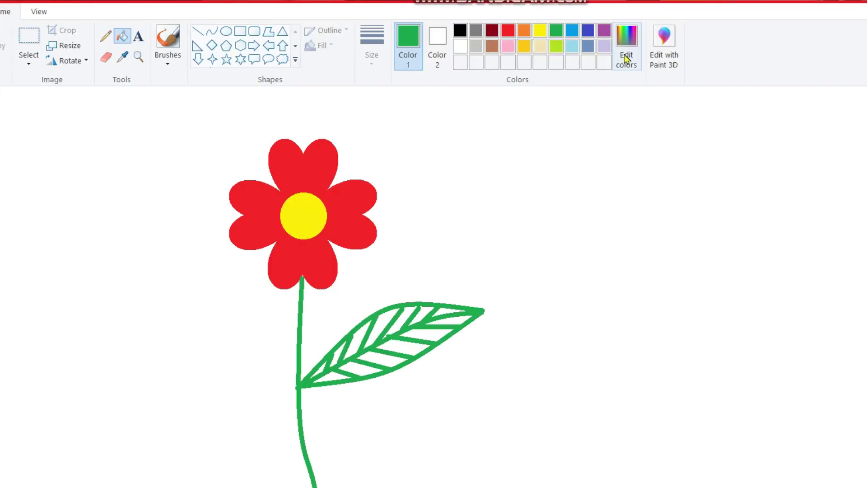
{"action": "left_click", "coordinate": [627, 58]}
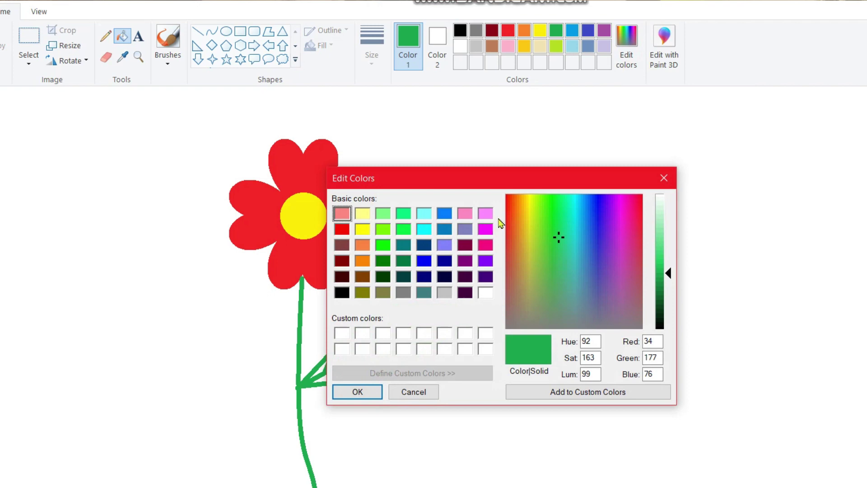
{"action": "left_click_drag", "start_coordinate": [507, 188], "coordinate": [666, 158]}
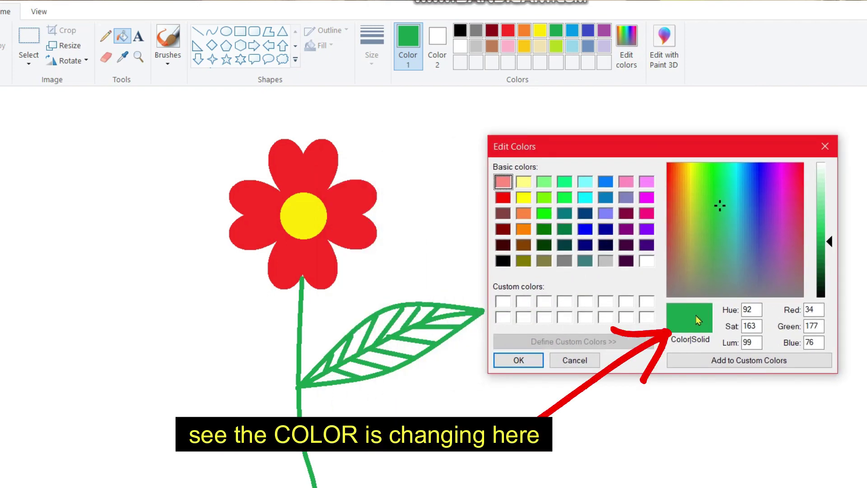
{"action": "mouse_move", "coordinate": [830, 248]}
{"action": "left_mouse_down"}
{"action": "mouse_move", "coordinate": [833, 260]}
{"action": "mouse_move", "coordinate": [832, 223]}
{"action": "mouse_move", "coordinate": [833, 259]}
{"action": "left_mouse_up"}
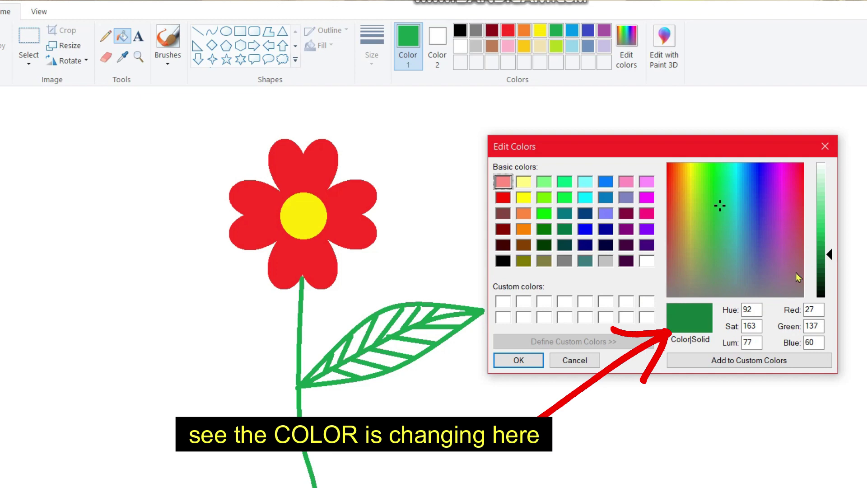
{"action": "left_click_drag", "start_coordinate": [832, 260], "coordinate": [833, 262]}
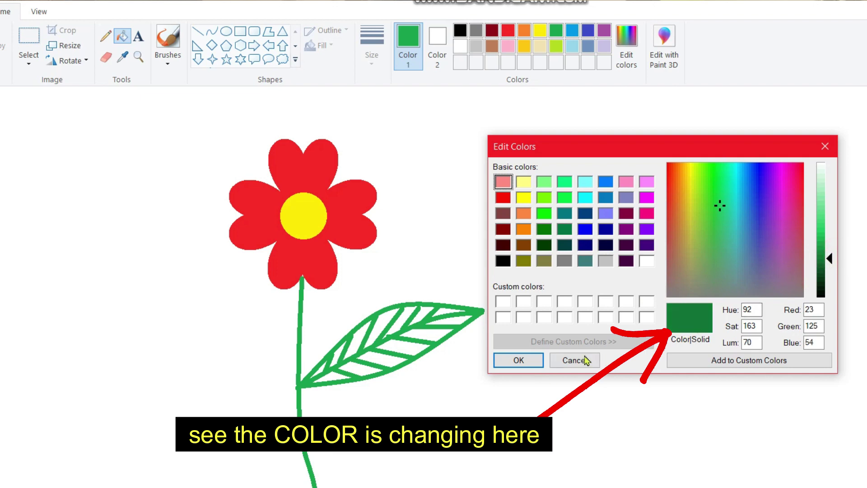
{"action": "left_click", "coordinate": [529, 365]}
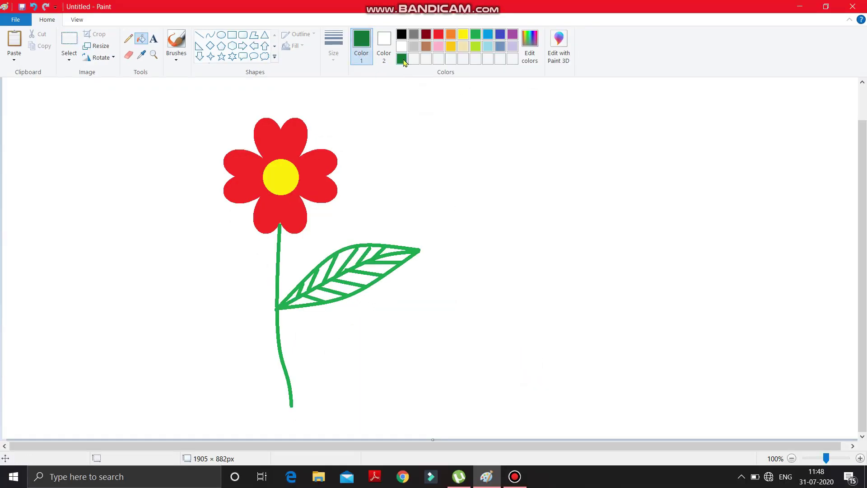
{"action": "left_click", "coordinate": [404, 60]}
{"action": "left_click", "coordinate": [373, 252]}
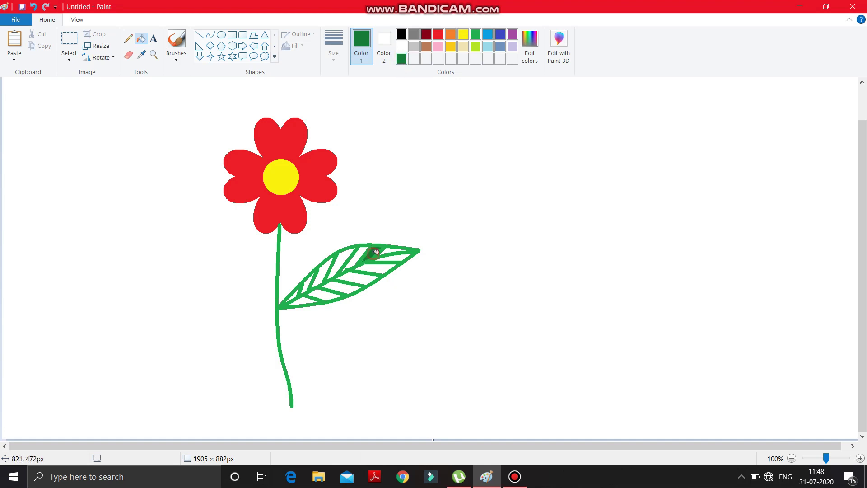
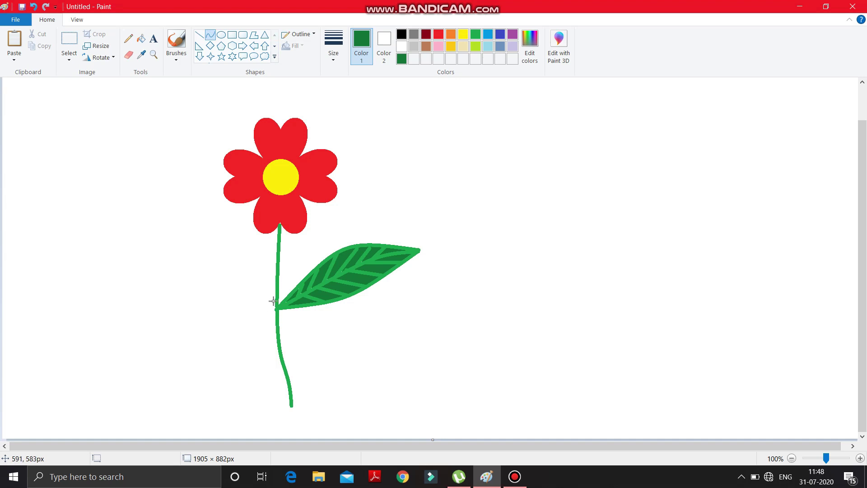
- Draw a dark green curve from the stem up to the left as the midrib of a second leaf
{"action": "left_click_drag", "start_coordinate": [276, 299], "coordinate": [164, 266]}
{"action": "left_click_drag", "start_coordinate": [220, 256], "coordinate": [229, 271]}
{"action": "left_click", "coordinate": [367, 353]}
- Outline the left leaf with dark green curves bowed above and below its midrib, joining the leaf tip to the stem
{"action": "left_click", "coordinate": [211, 35]}
{"action": "left_click_drag", "start_coordinate": [167, 266], "coordinate": [277, 300]}
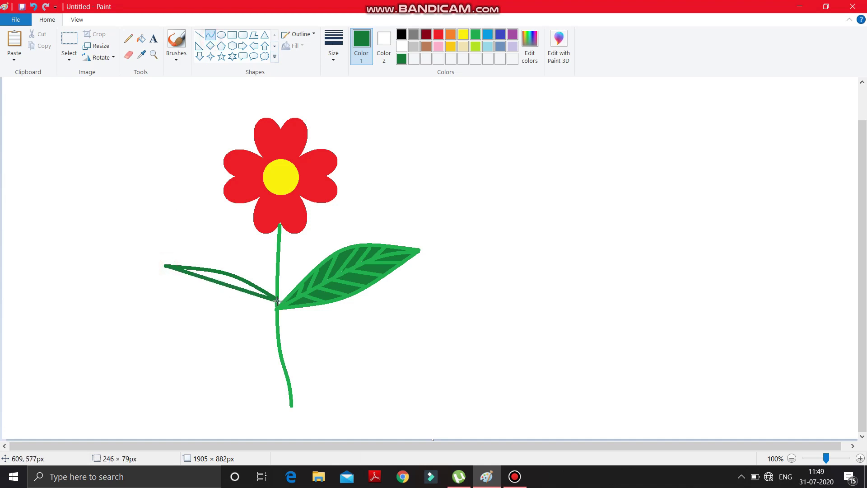
{"action": "left_click_drag", "start_coordinate": [232, 257], "coordinate": [243, 250]}
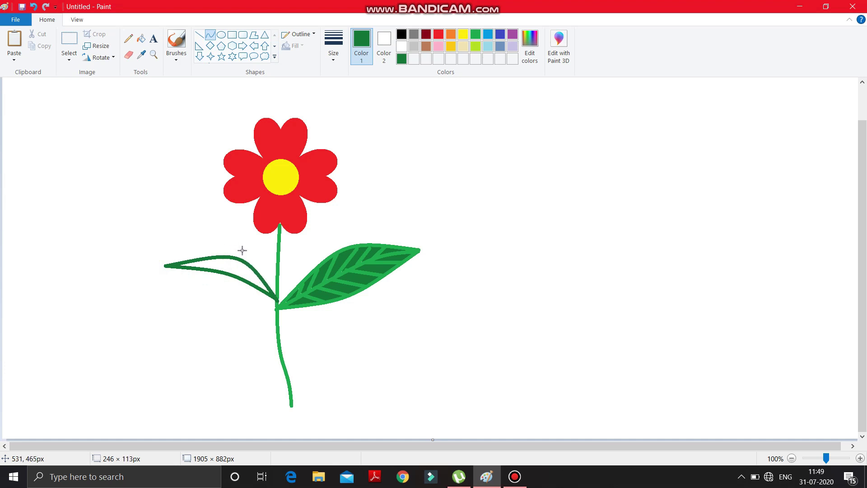
{"action": "left_click", "coordinate": [173, 198]}
{"action": "left_click", "coordinate": [213, 38]}
{"action": "left_click_drag", "start_coordinate": [166, 266], "coordinate": [209, 299]}
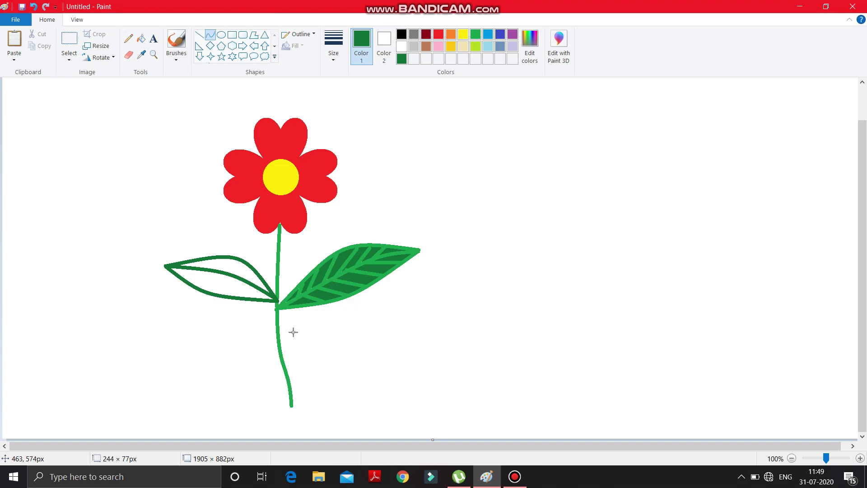
- Finish bowing the left leaf's lower edge and draw slanted straight dark green veins from its midrib to both edges
{"action": "left_click", "coordinate": [259, 300]}
{"action": "left_click", "coordinate": [331, 346]}
{"action": "left_click", "coordinate": [199, 36]}
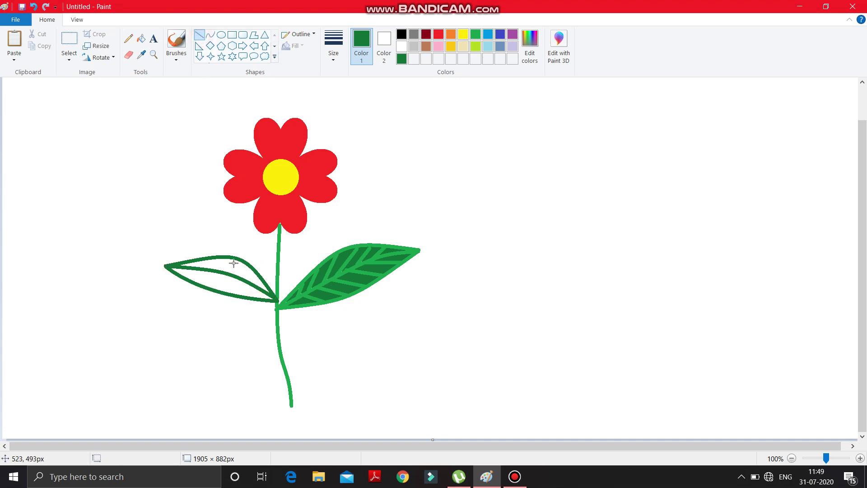
{"action": "left_click_drag", "start_coordinate": [195, 259], "coordinate": [258, 285]}
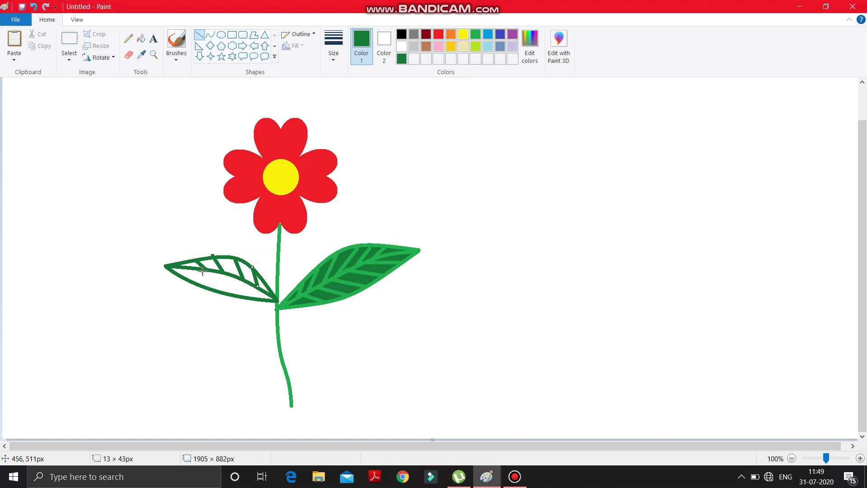
{"action": "mouse_move", "coordinate": [194, 270]}
{"action": "left_mouse_down"}
{"action": "mouse_move", "coordinate": [181, 275]}
{"action": "mouse_move", "coordinate": [213, 272]}
{"action": "mouse_move", "coordinate": [199, 284]}
{"action": "mouse_move", "coordinate": [244, 288]}
{"action": "mouse_move", "coordinate": [229, 297]}
{"action": "mouse_move", "coordinate": [260, 291]}
{"action": "mouse_move", "coordinate": [251, 298]}
{"action": "left_mouse_up"}
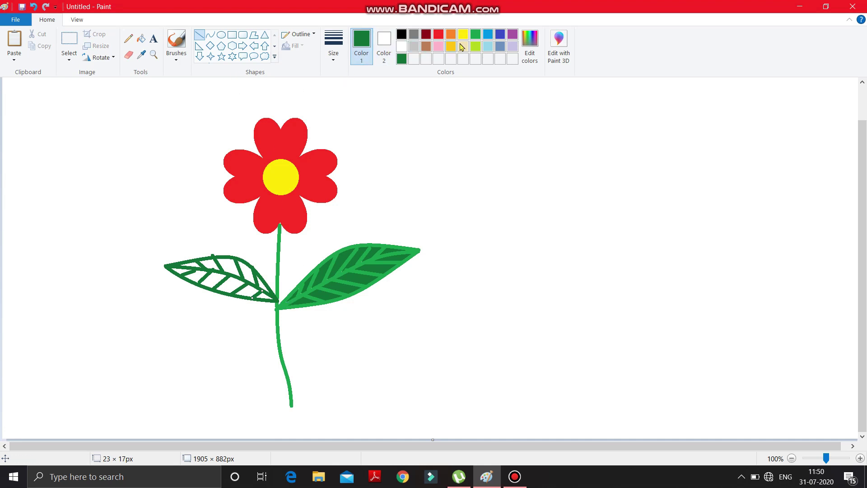
- Fill all sections between the left leaf's veins, above and below the midrib, with the standard lighter green
{"action": "left_click", "coordinate": [475, 34]}
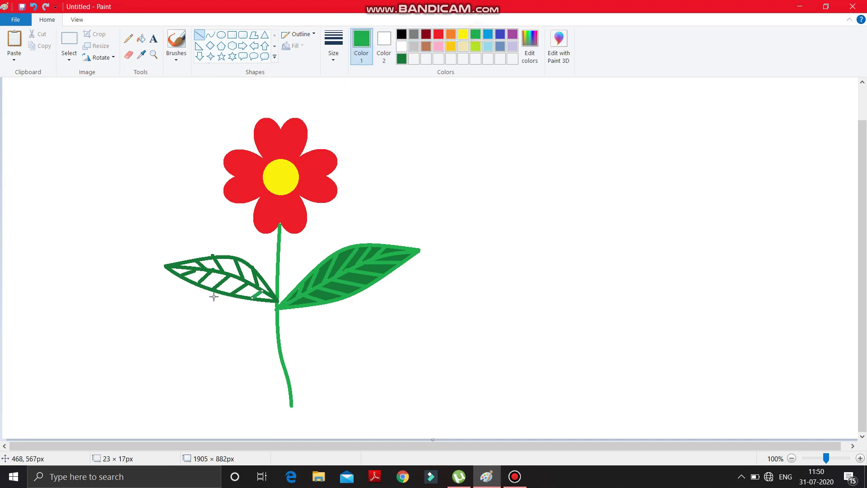
{"action": "left_click", "coordinate": [141, 38]}
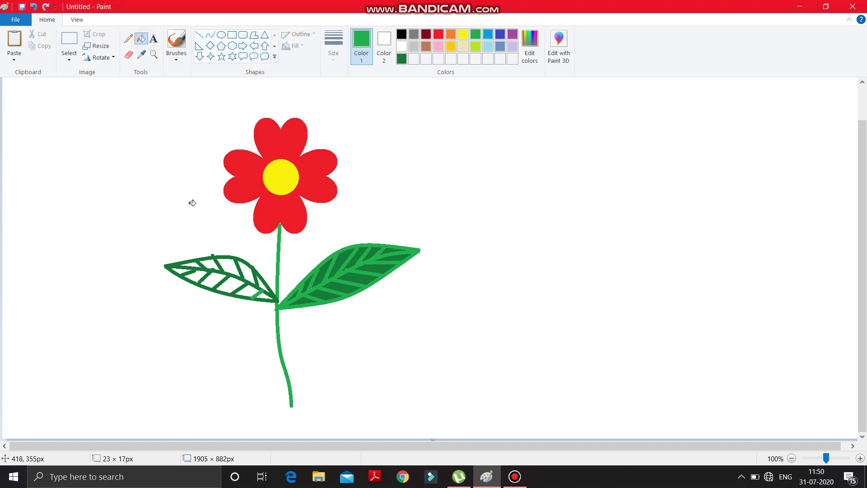
{"action": "left_click", "coordinate": [193, 262]}
{"action": "left_click", "coordinate": [206, 261]}
{"action": "left_click", "coordinate": [229, 263]}
{"action": "left_click", "coordinate": [248, 270]}
{"action": "left_click", "coordinate": [262, 285]}
{"action": "left_click", "coordinate": [265, 295]}
{"action": "left_click", "coordinate": [254, 292]}
{"action": "left_click", "coordinate": [240, 289]}
{"action": "left_click", "coordinate": [226, 285]}
{"action": "left_click", "coordinate": [212, 280]}
{"action": "left_click", "coordinate": [195, 275]}
{"action": "left_click", "coordinate": [182, 270]}
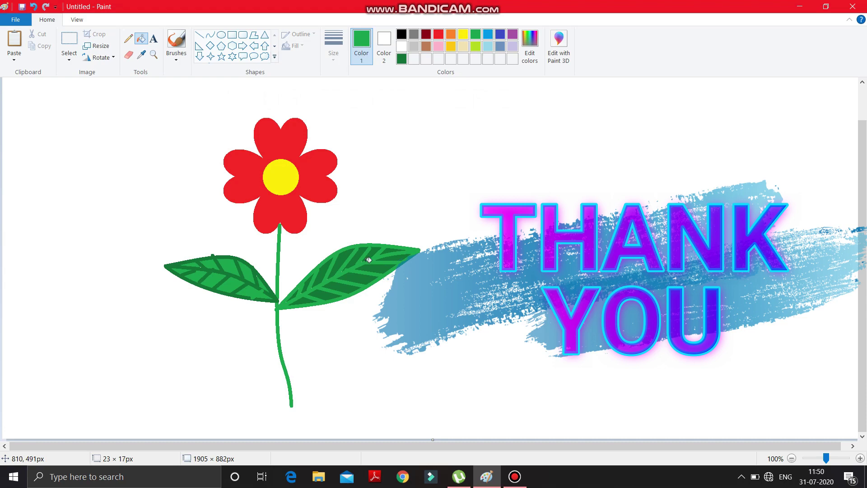
{"action": "mouse_move", "coordinate": [507, 10]}
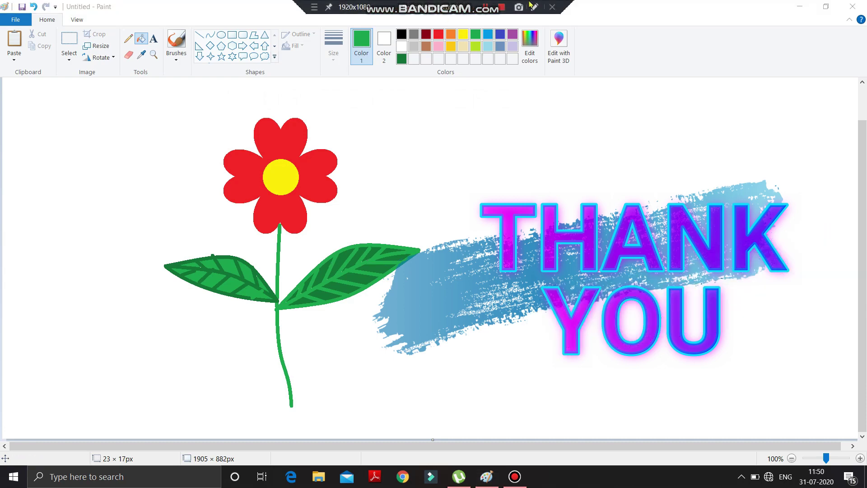